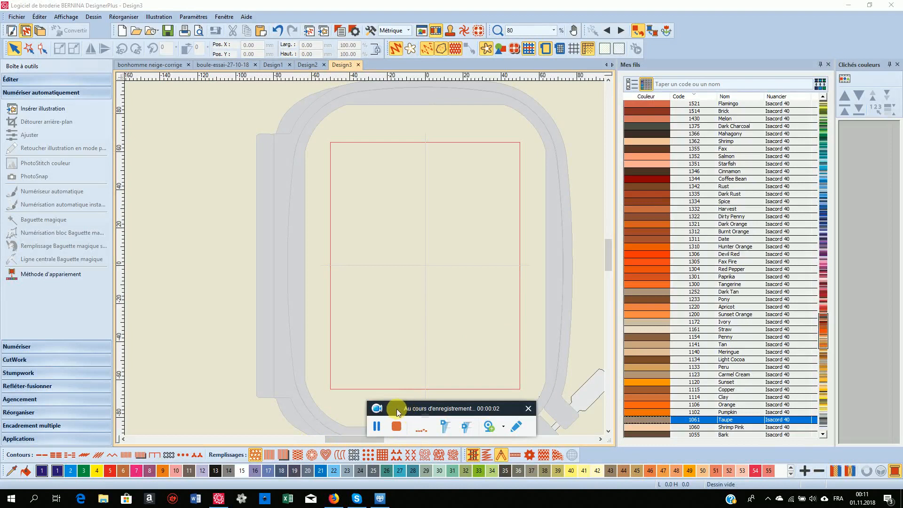
# Set the embroidery hoop to BERNINA moyenne cadre, 130 x 100, for the BERNINA 7 Series machine
pyautogui.moveTo(397, 409); pyautogui.dragTo(144, 412)
pyautogui.click(546, 49)
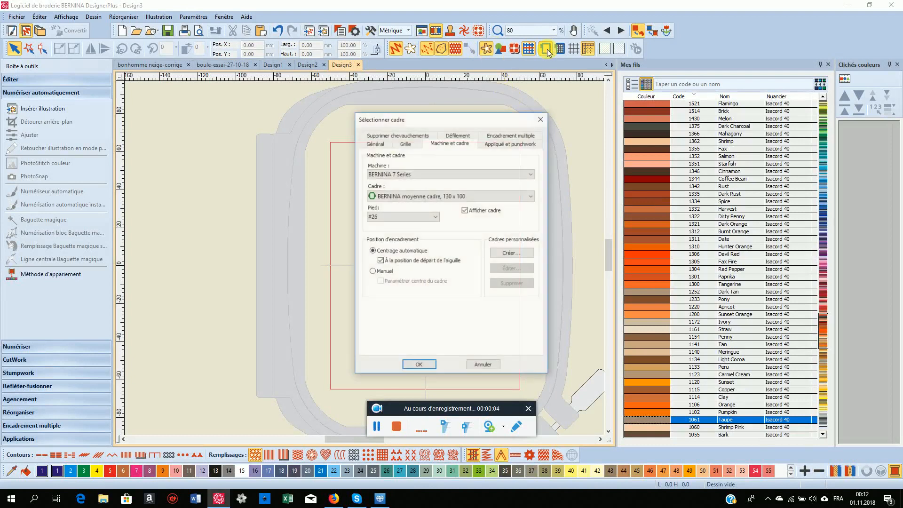
pyautogui.click(533, 197)
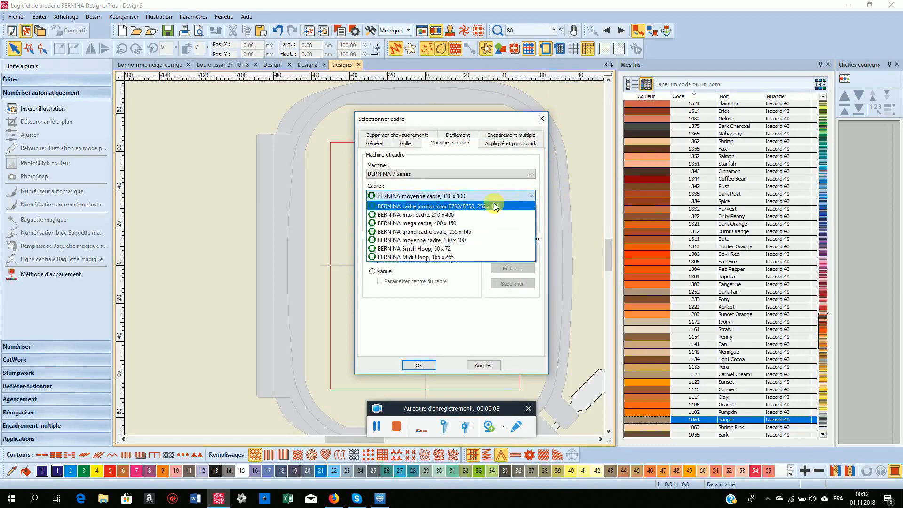
pyautogui.click(468, 240)
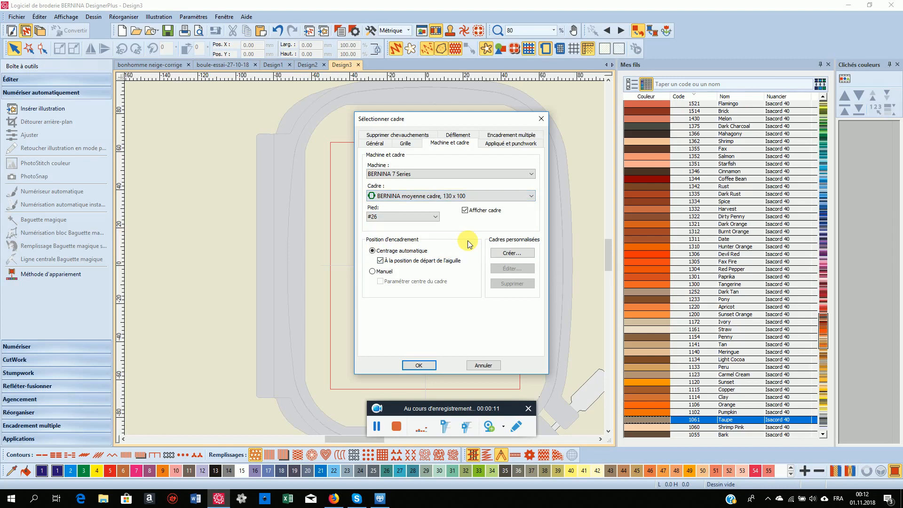
pyautogui.click(419, 365)
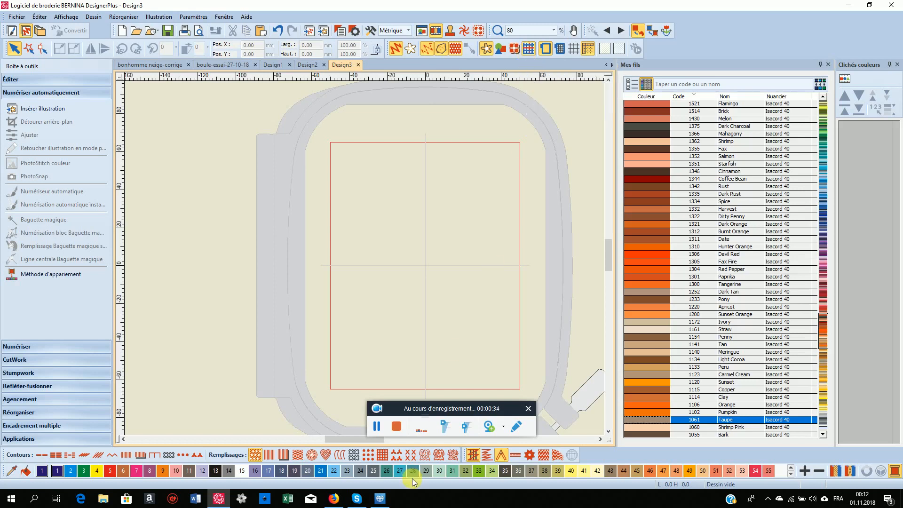
pyautogui.click(377, 426)
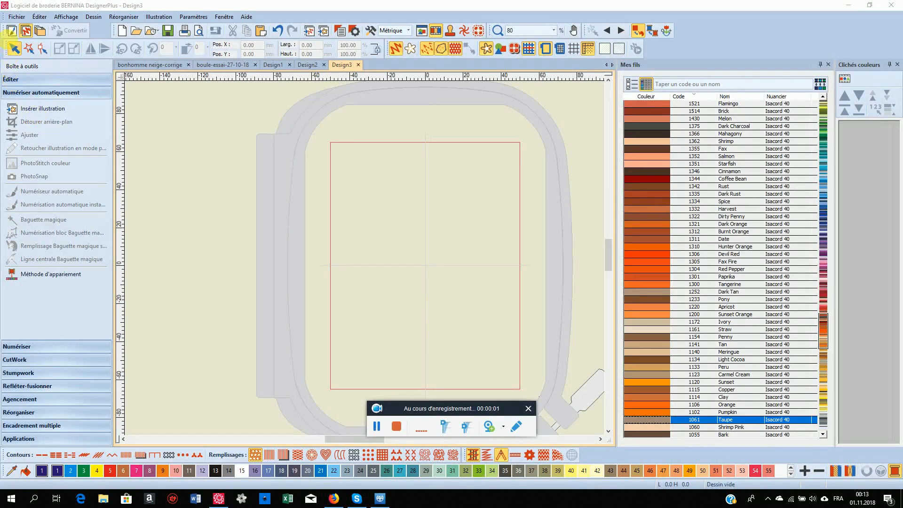
# In the artwork canvas, search USB drive (H:) for "boule", import the image boule-01-11-18, and place it at original size on the page
pyautogui.click(11, 31)
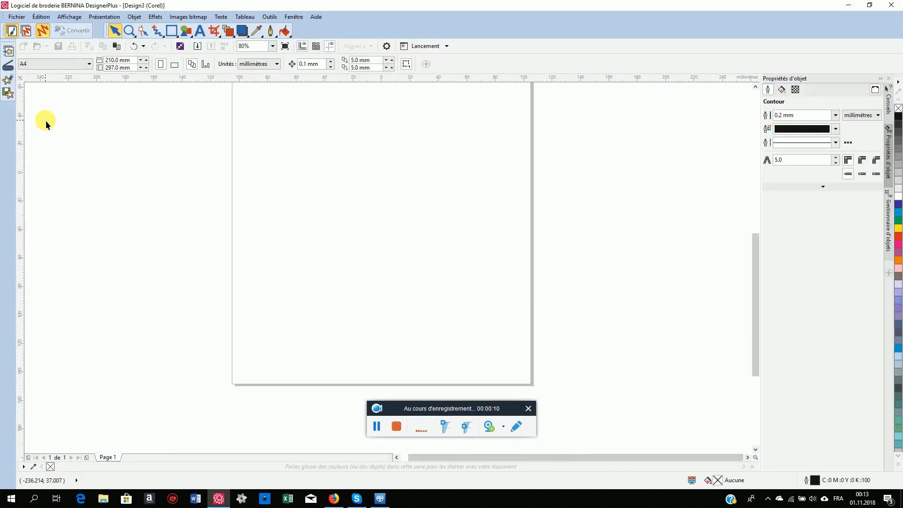
pyautogui.click(8, 54)
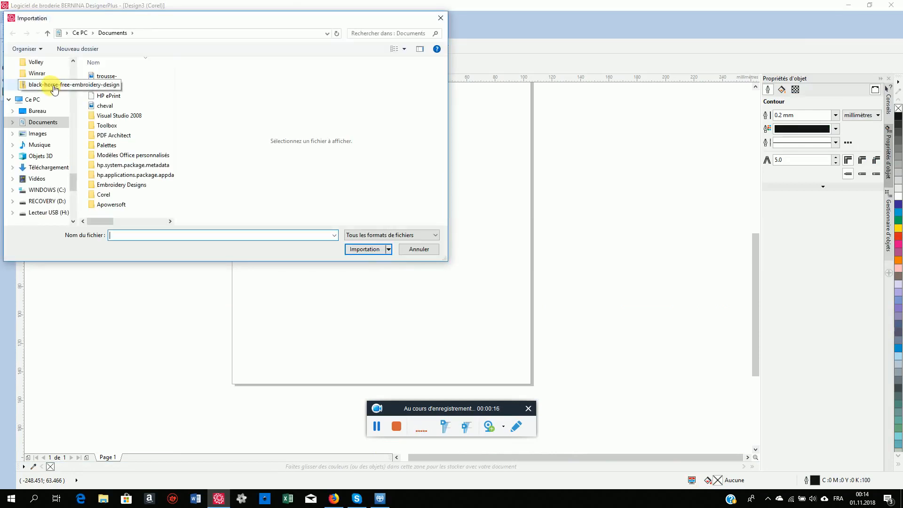
pyautogui.moveTo(75, 181); pyautogui.dragTo(75, 191)
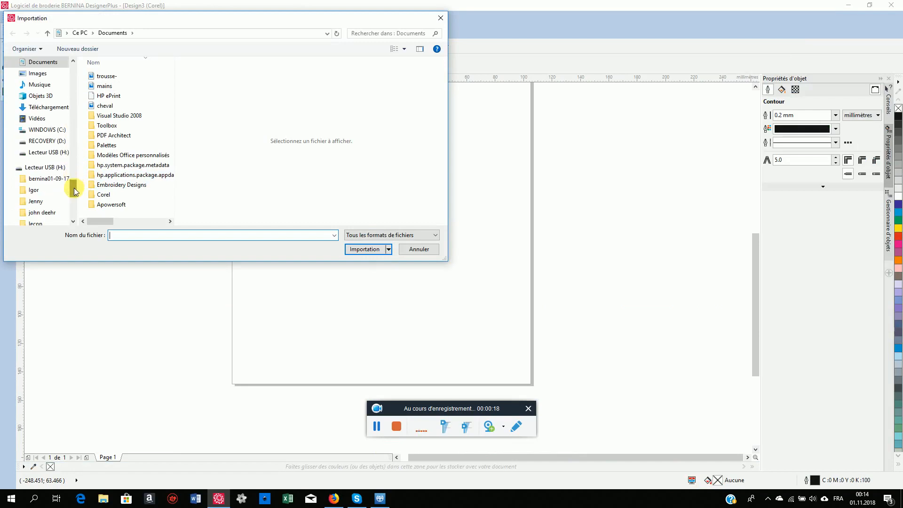
pyautogui.click(47, 168)
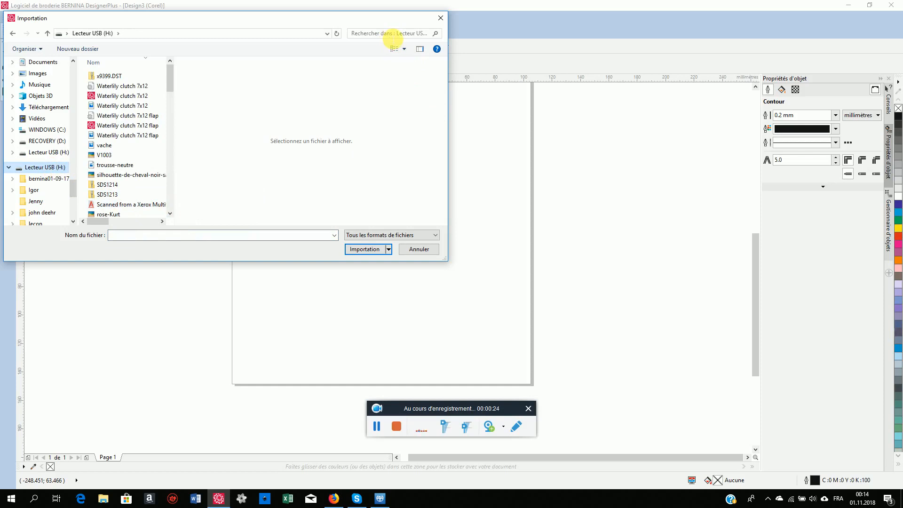
pyautogui.click(393, 36)
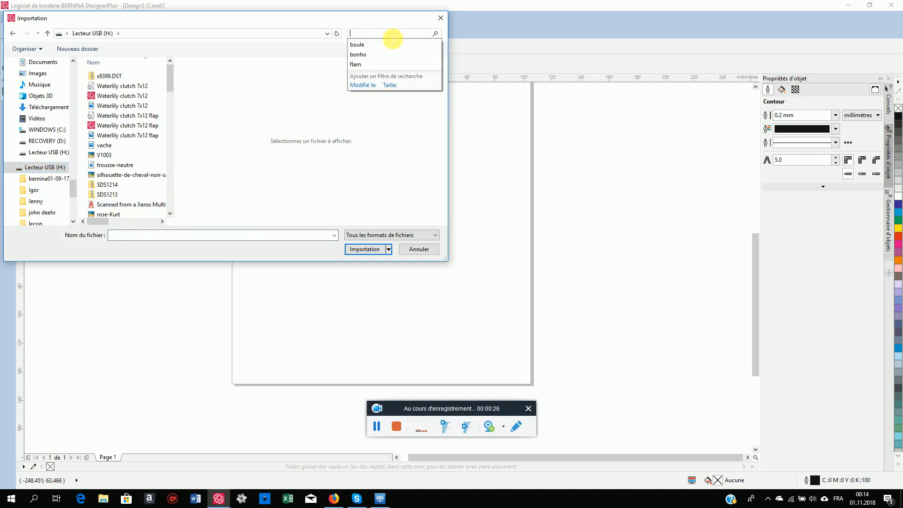
pyautogui.click(367, 45)
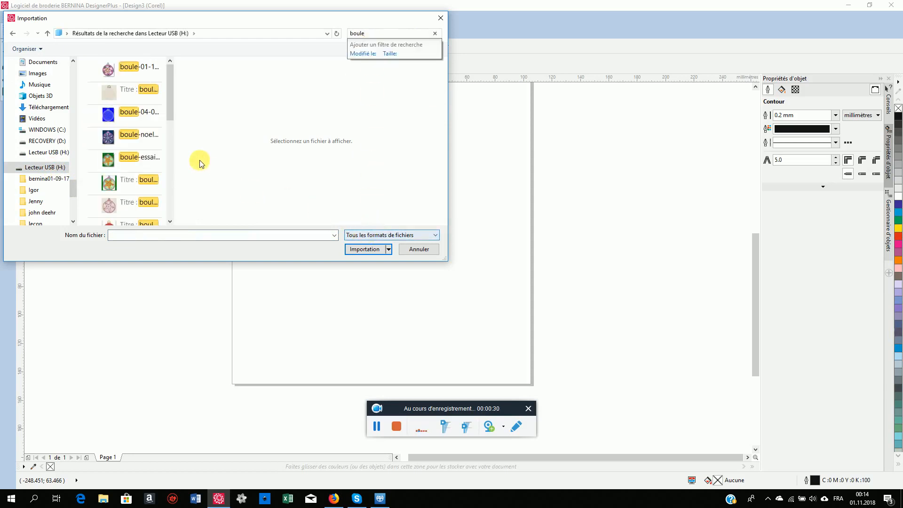
pyautogui.click(131, 69)
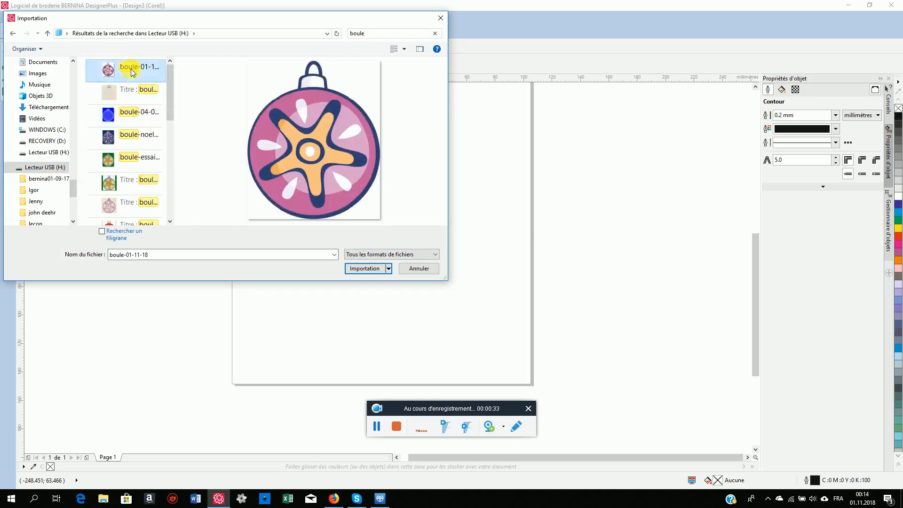
pyautogui.click(346, 266)
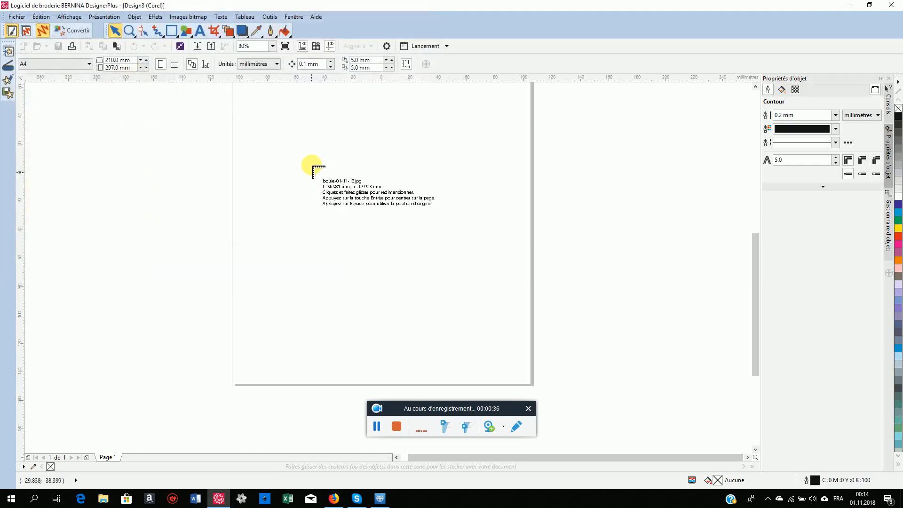
pyautogui.click(282, 111)
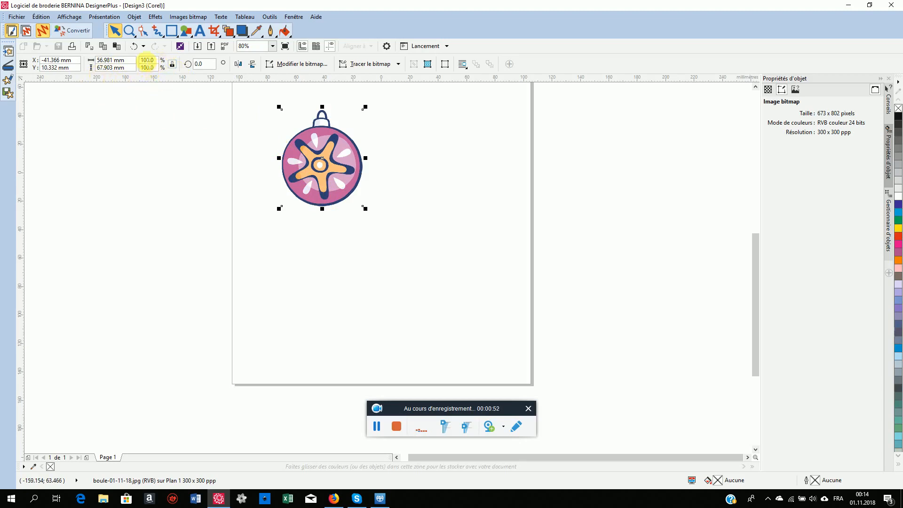
# Scale the imported ornament image to 140 % with its proportions kept
pyautogui.click(144, 60)
pyautogui.press('Delete')
pyautogui.write('4')
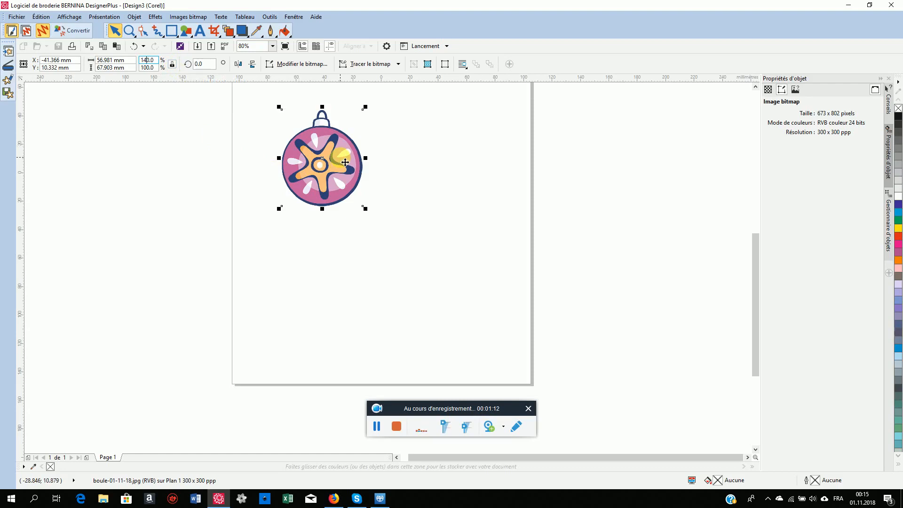
pyautogui.press('Return')
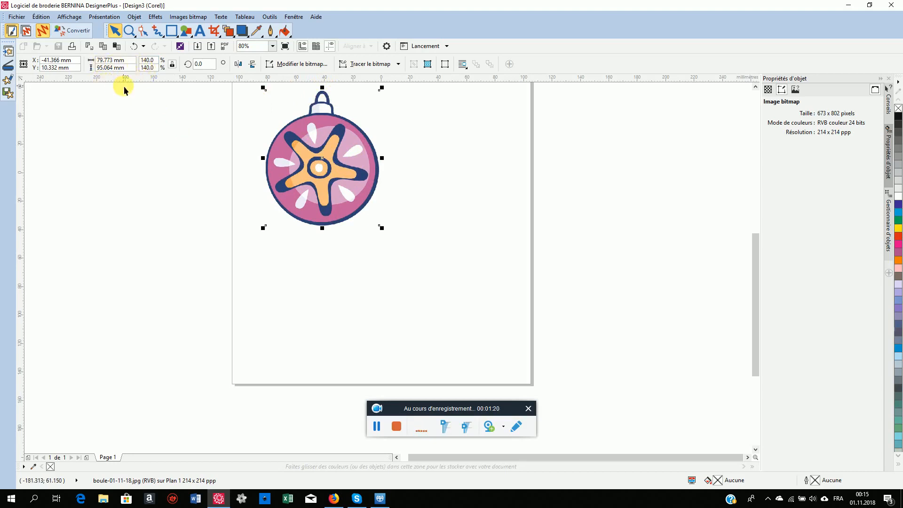
# Convert the ornament image to a 300 ppp bitmap in Couleur CMJN (32 bits) with anti-aliasing and a transparent background
pyautogui.click(201, 18)
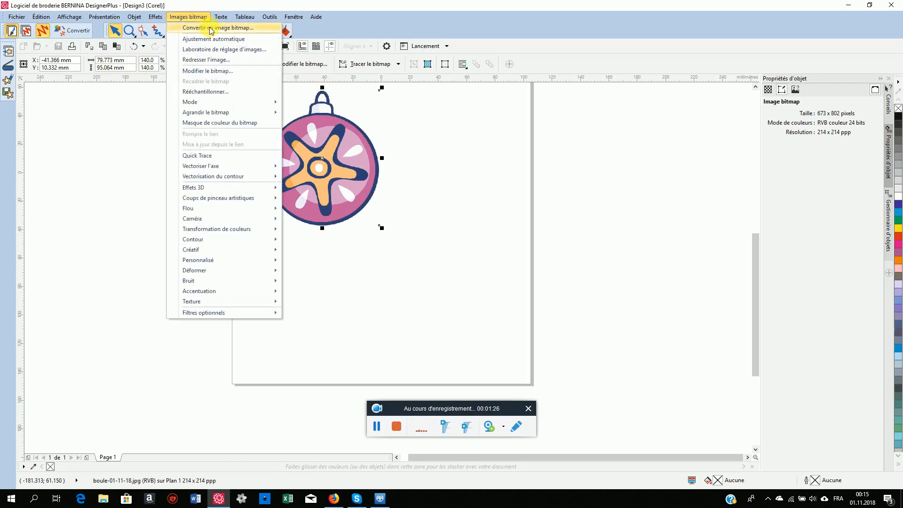
pyautogui.click(210, 29)
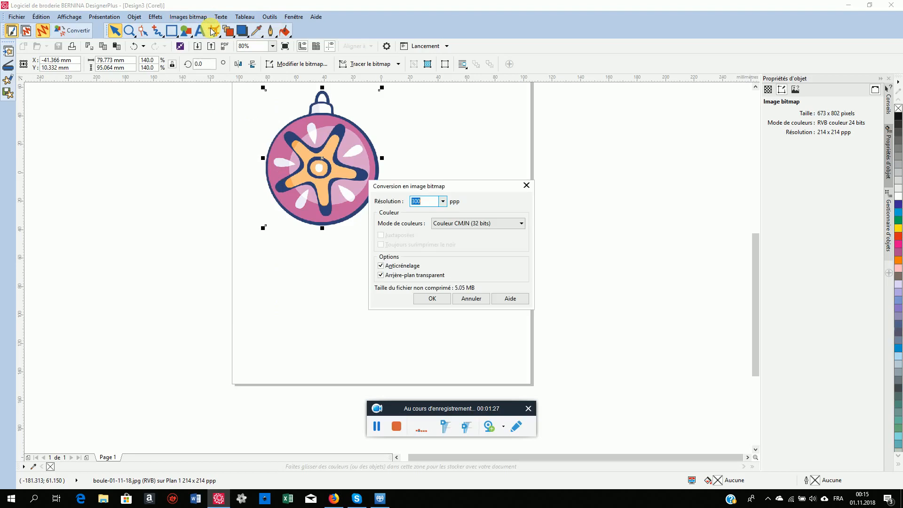
pyautogui.click(425, 298)
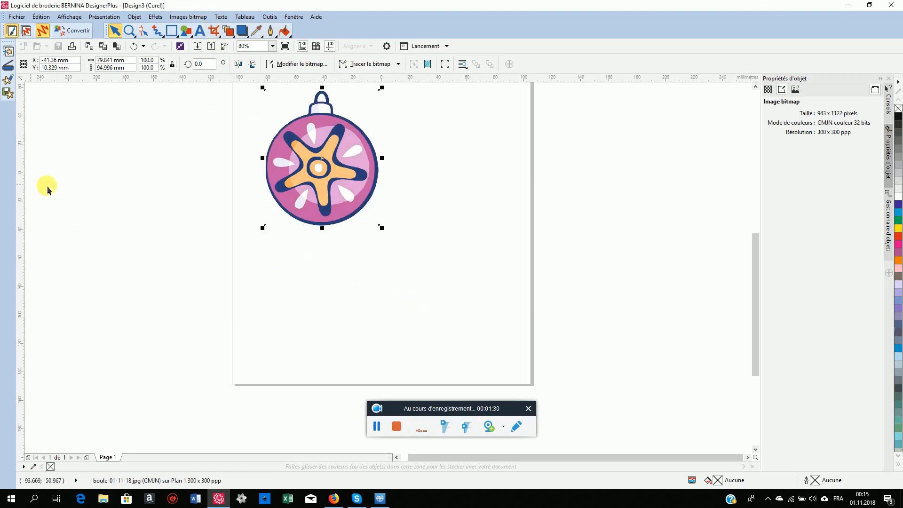
# Try converting the ornament image to embroidery stitches, inspect the design, and undo the bitmap and embroidery conversions
pyautogui.click(89, 32)
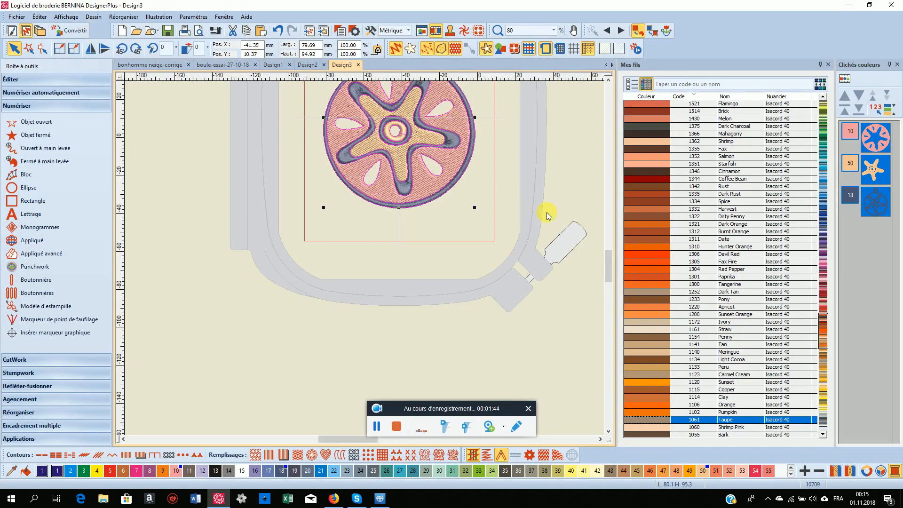
pyautogui.moveTo(610, 263); pyautogui.dragTo(611, 253)
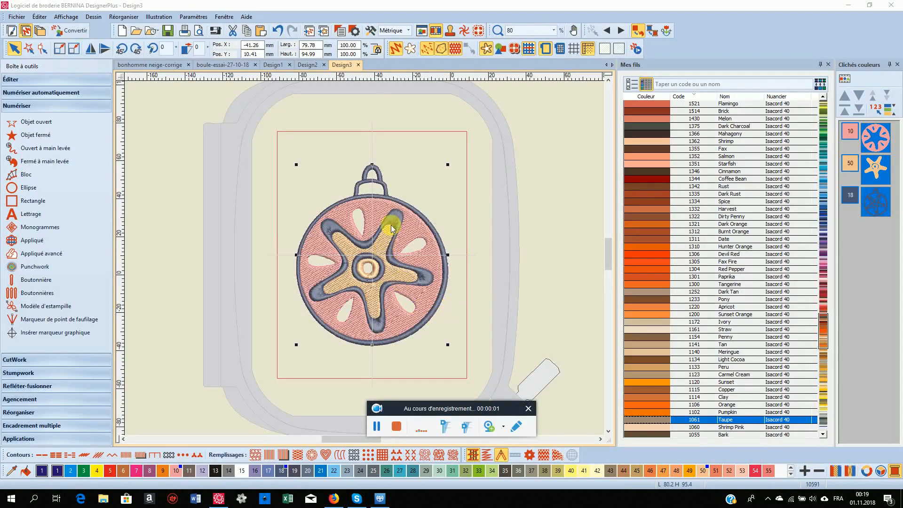
pyautogui.click(278, 31)
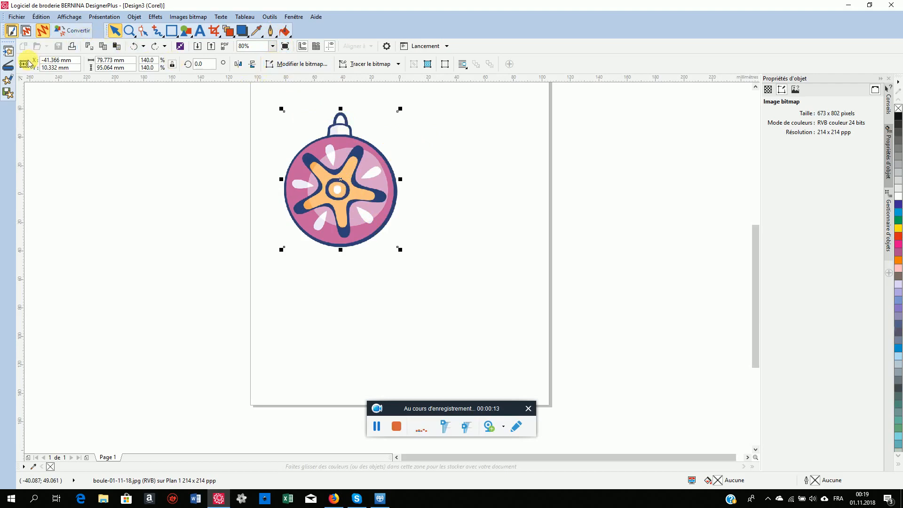
# Switch to the embroidery canvas and move the ornament image to the hoop's centre, at about X -1.4 mm, Y -0.3 mm
pyautogui.click(27, 32)
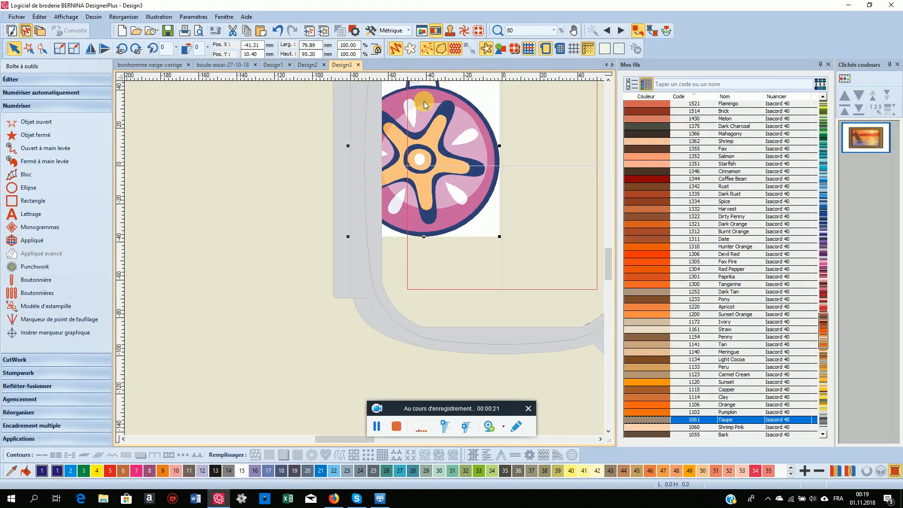
pyautogui.moveTo(429, 107); pyautogui.dragTo(501, 128)
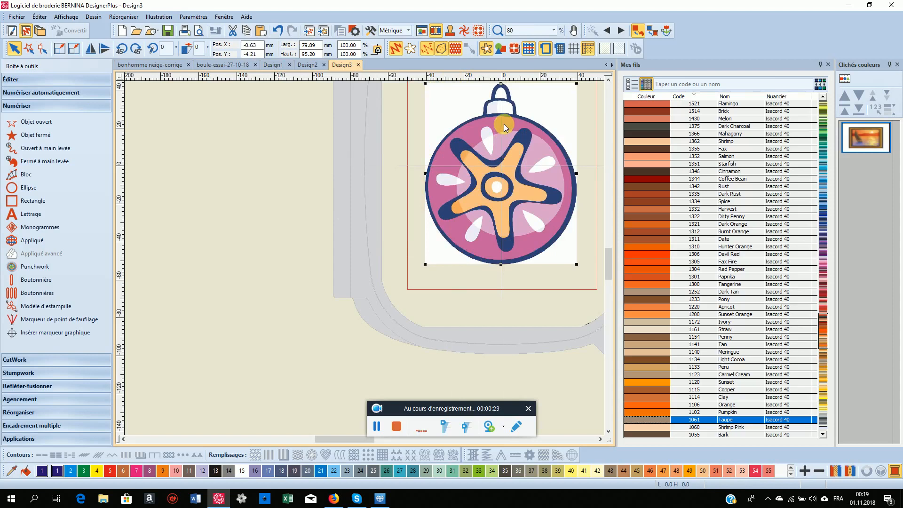
pyautogui.scroll(1, 501, 125)
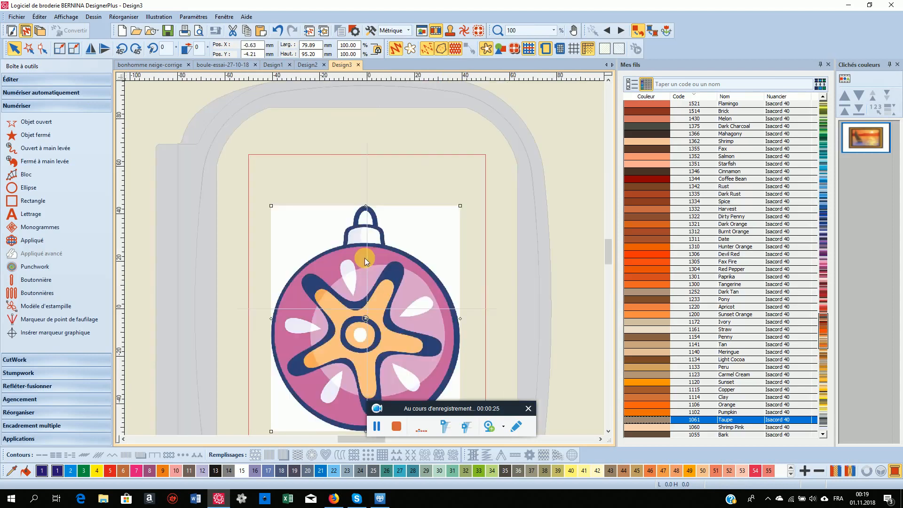
pyautogui.moveTo(329, 248); pyautogui.dragTo(327, 238)
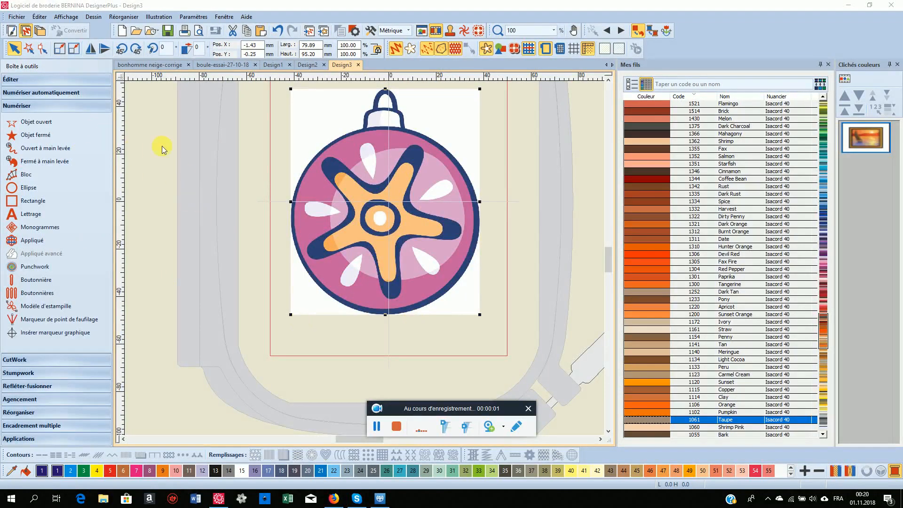
# Apply the Magic Wand (Baguette magique) to the ornament image to open its bitmap artwork preparation
pyautogui.click(52, 94)
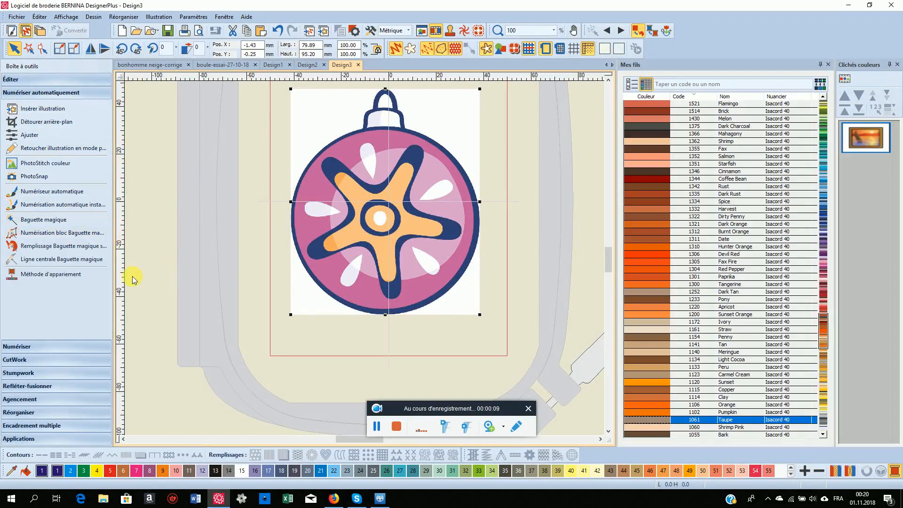
pyautogui.click(55, 221)
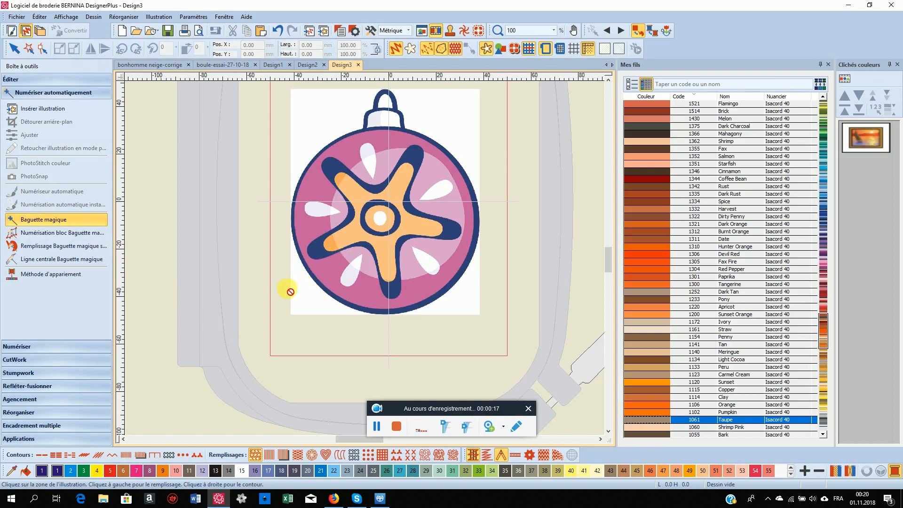
pyautogui.click(323, 273)
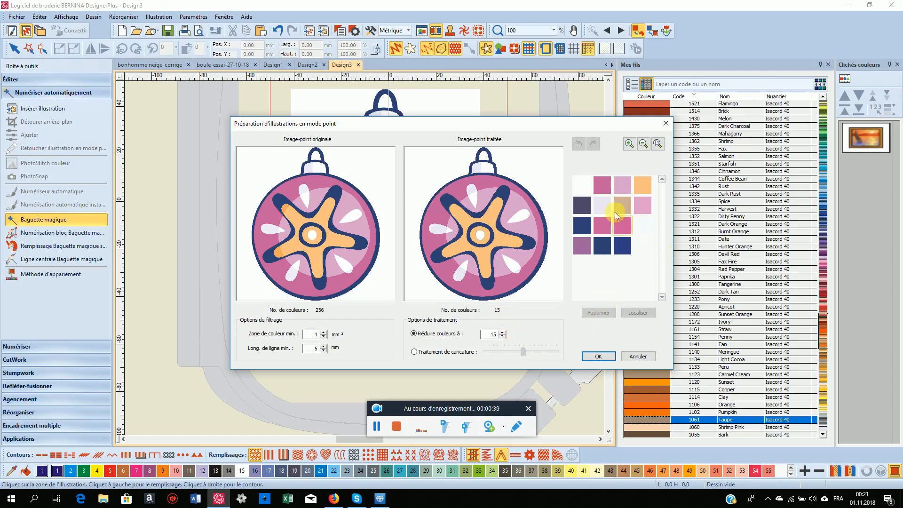
# Merge the three similar dark pink colours of the ornament into one
pyautogui.moveTo(626, 226)
pyautogui.click(600, 188)
pyautogui.keyDown('ctrl'); pyautogui.click(598, 224); pyautogui.keyUp('ctrl')
pyautogui.keyDown('ctrl'); pyautogui.click(618, 227); pyautogui.keyUp('ctrl')
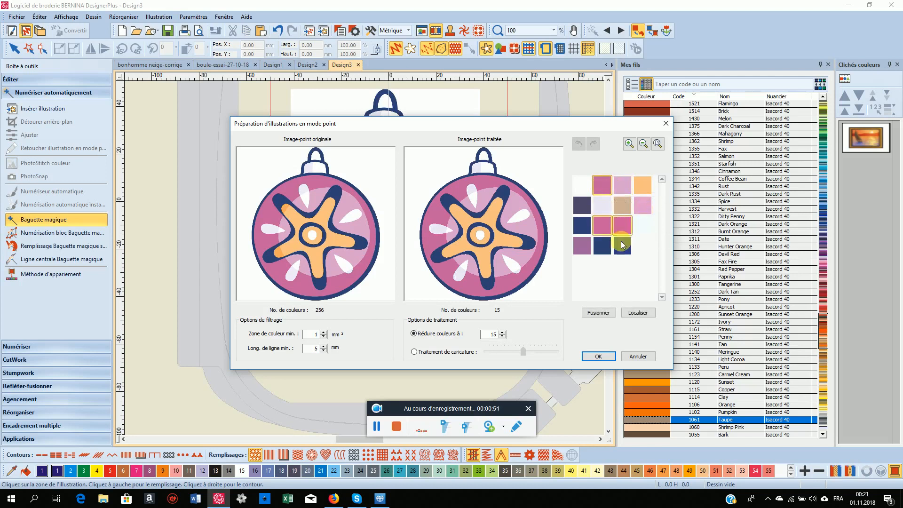
pyautogui.click(598, 313)
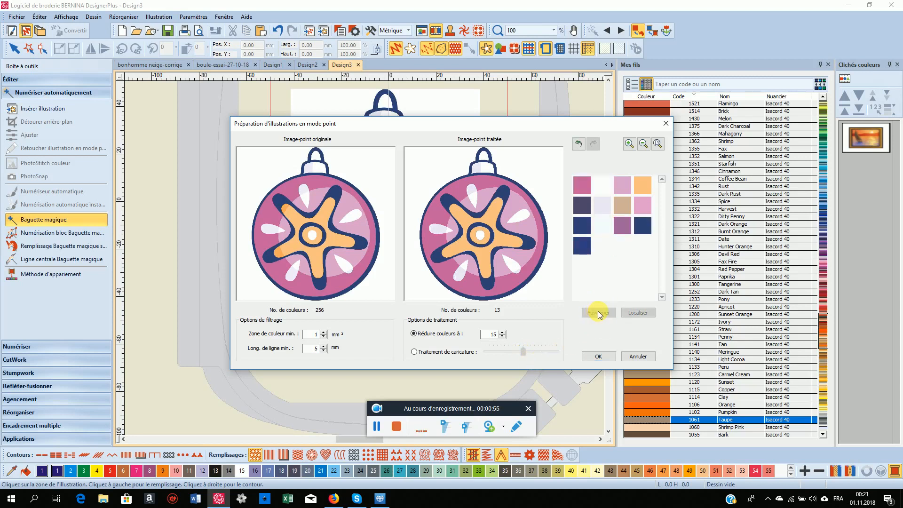
# Merge the two light pink colours into one, and the purple colour with the dark pink
pyautogui.click(644, 206)
pyautogui.keyDown('ctrl'); pyautogui.click(627, 188); pyautogui.keyUp('ctrl')
pyautogui.click(598, 313)
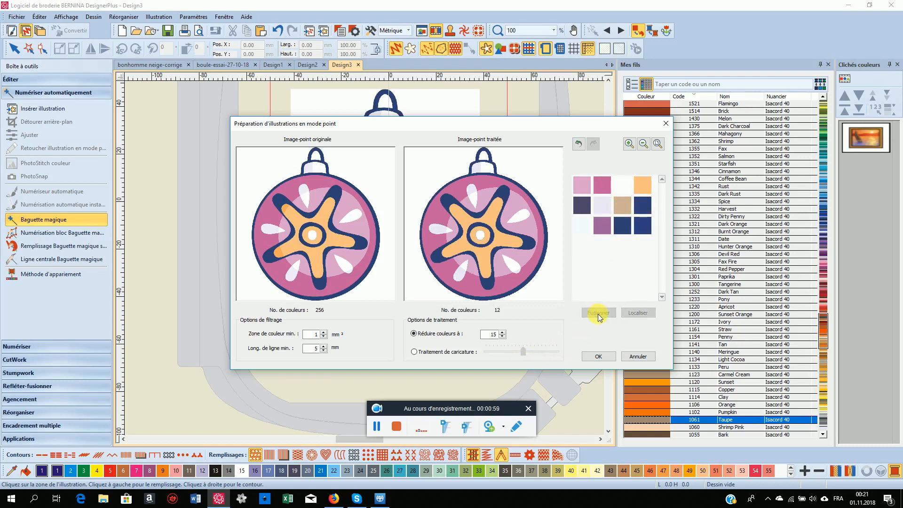
pyautogui.click(603, 230)
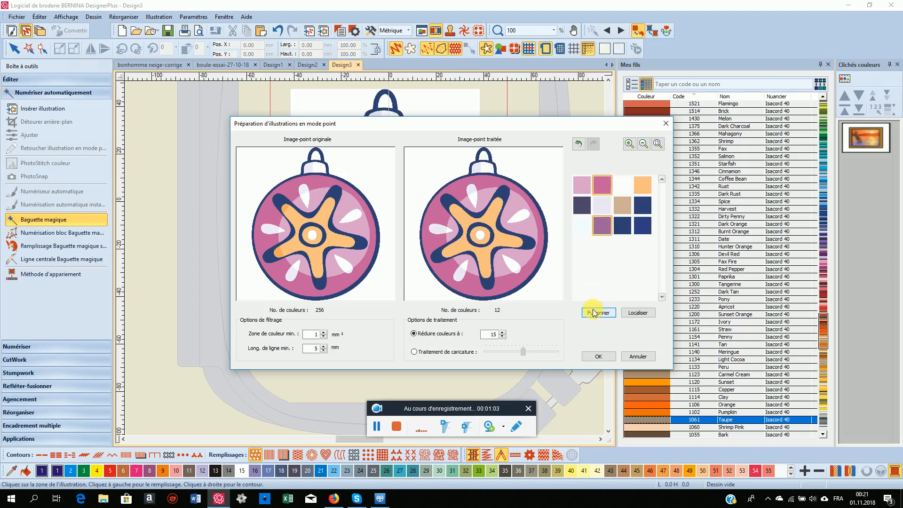
pyautogui.click(596, 313)
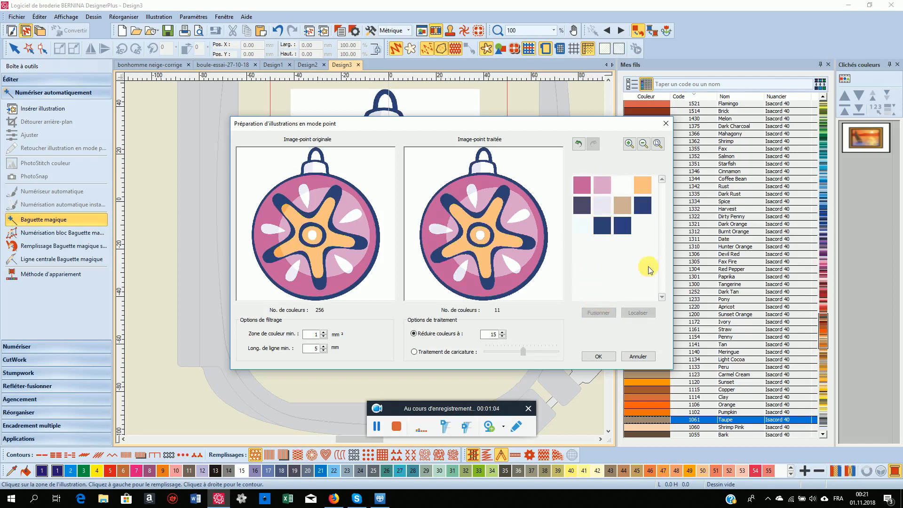
# Merge the remaining light pink and dark pink colours into a single pink
pyautogui.click(603, 181)
pyautogui.keyDown('ctrl'); pyautogui.click(582, 185); pyautogui.keyUp('ctrl')
pyautogui.click(595, 313)
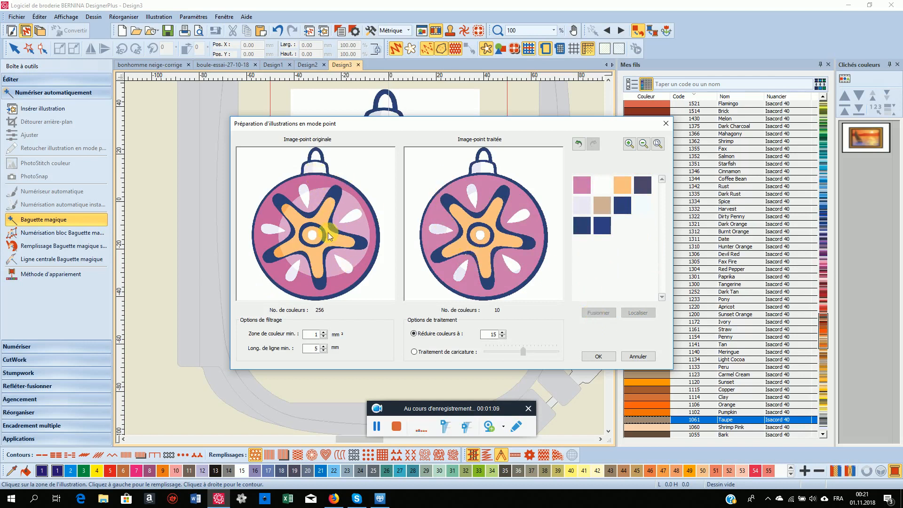
# Merge the tan colour of the ornament with the orange colour
pyautogui.click(623, 186)
pyautogui.keyDown('ctrl'); pyautogui.click(602, 205); pyautogui.keyUp('ctrl')
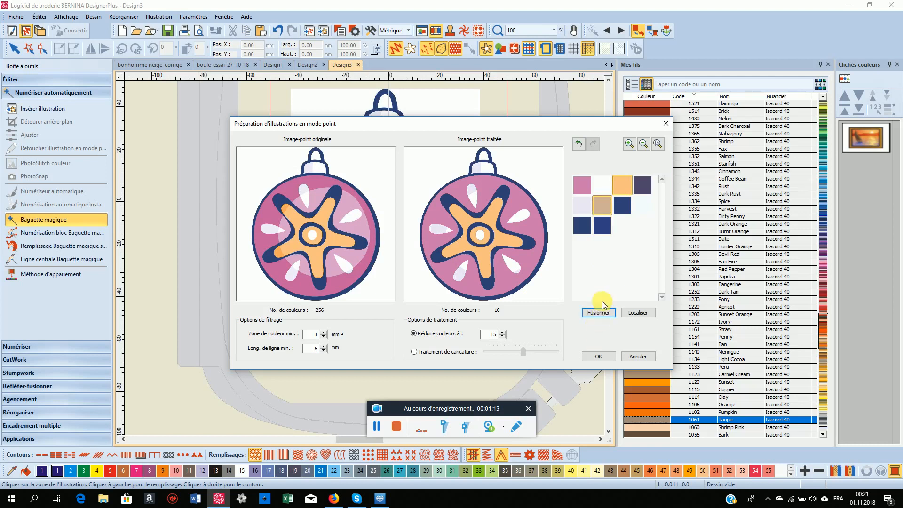
pyautogui.click(599, 313)
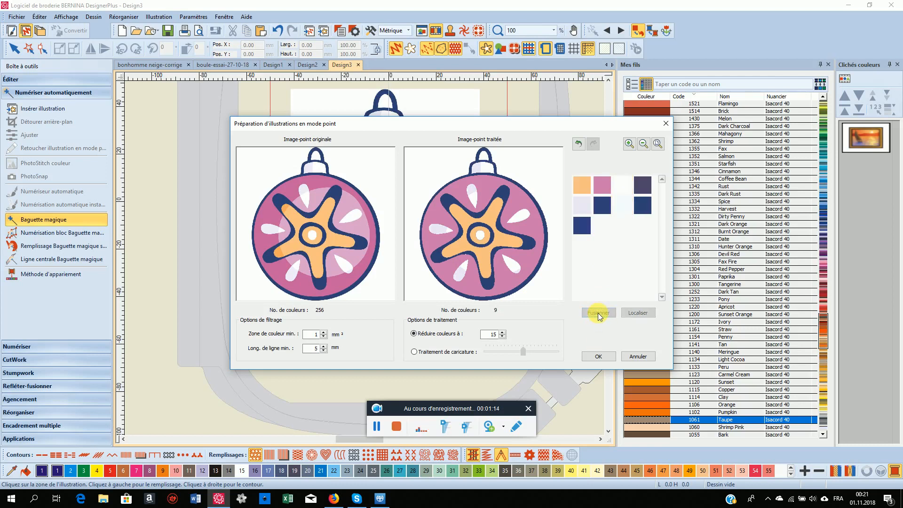
# Merge the four dark blue and dark purple shades of the ornament into a single dark blue
pyautogui.click(647, 182)
pyautogui.keyDown('ctrl'); pyautogui.click(643, 205); pyautogui.keyUp('ctrl')
pyautogui.keyDown('ctrl'); pyautogui.click(602, 205); pyautogui.keyUp('ctrl')
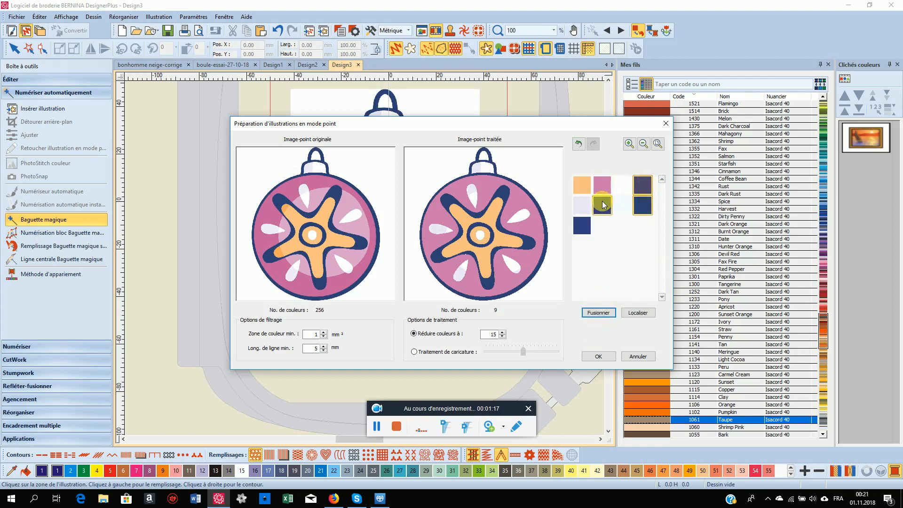
pyautogui.keyDown('ctrl'); pyautogui.click(594, 226); pyautogui.keyUp('ctrl')
pyautogui.click(598, 313)
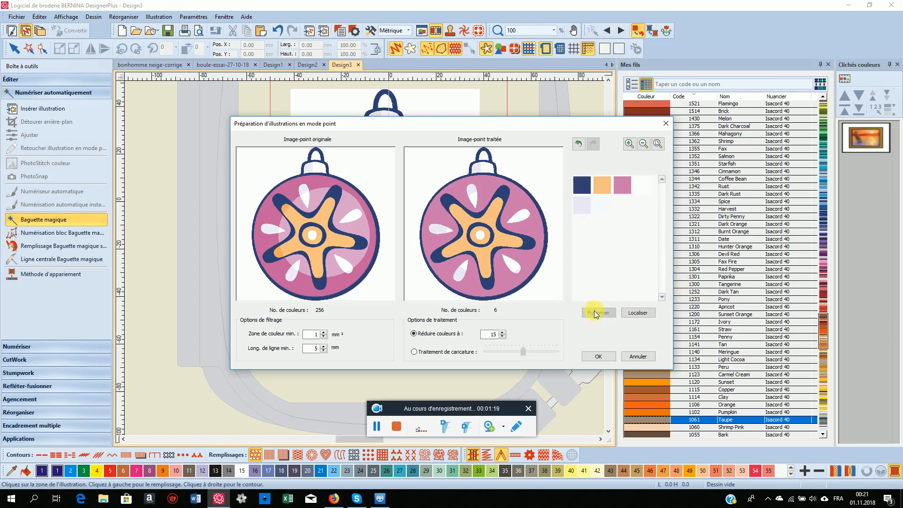
# Merge the two near-white colours into one and accept the prepared bitmap artwork
pyautogui.click(641, 190)
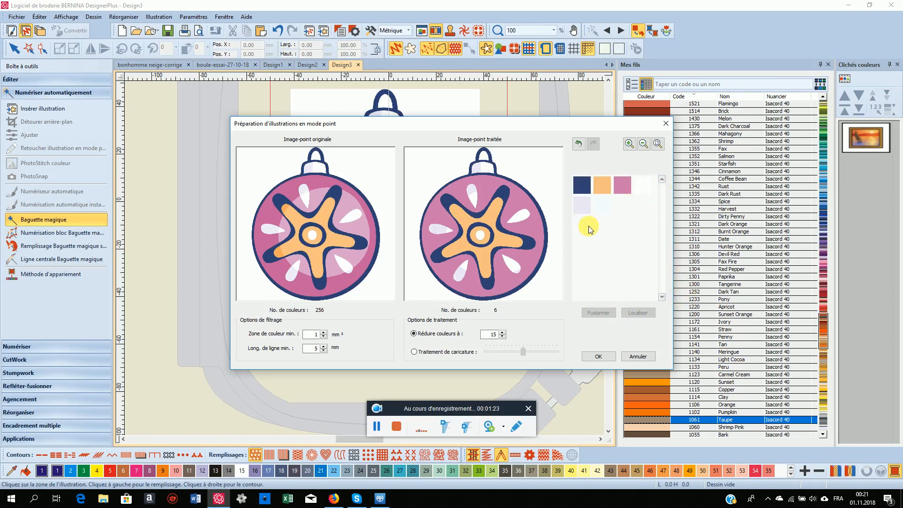
pyautogui.keyDown('ctrl'); pyautogui.click(606, 208); pyautogui.keyUp('ctrl')
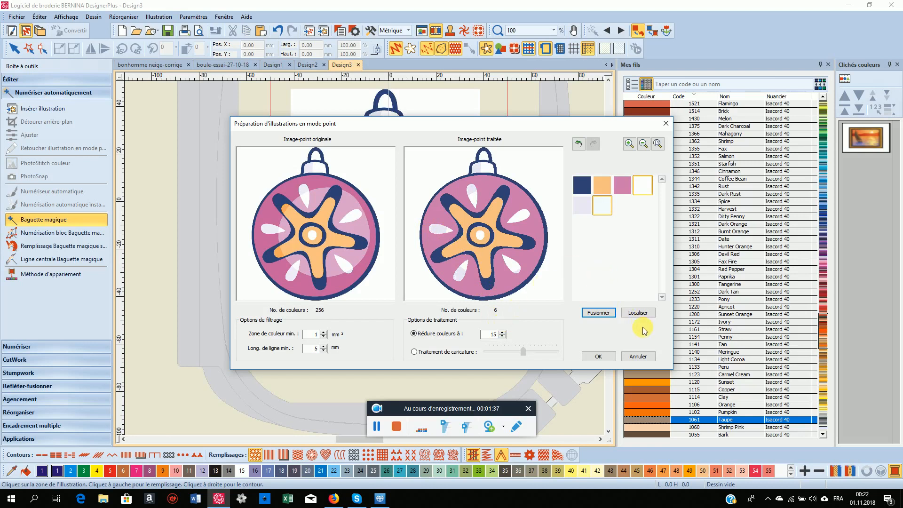
pyautogui.click(598, 312)
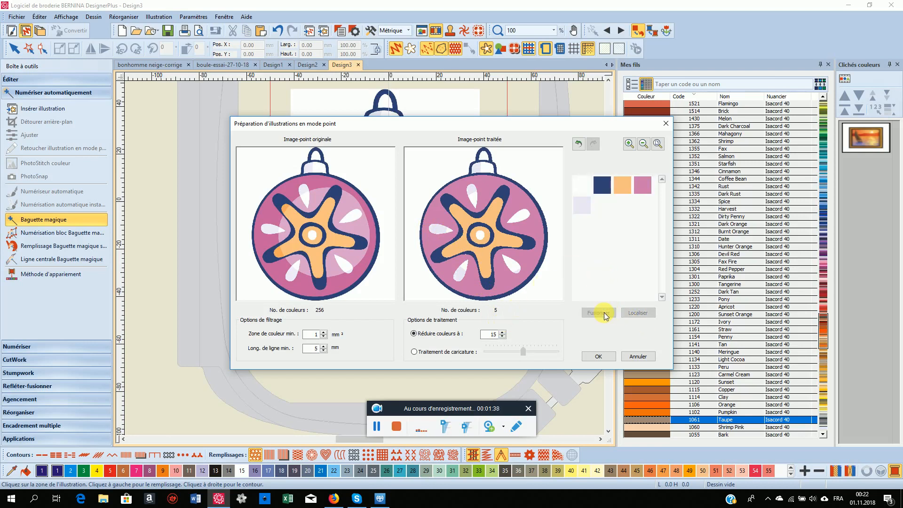
pyautogui.click(602, 357)
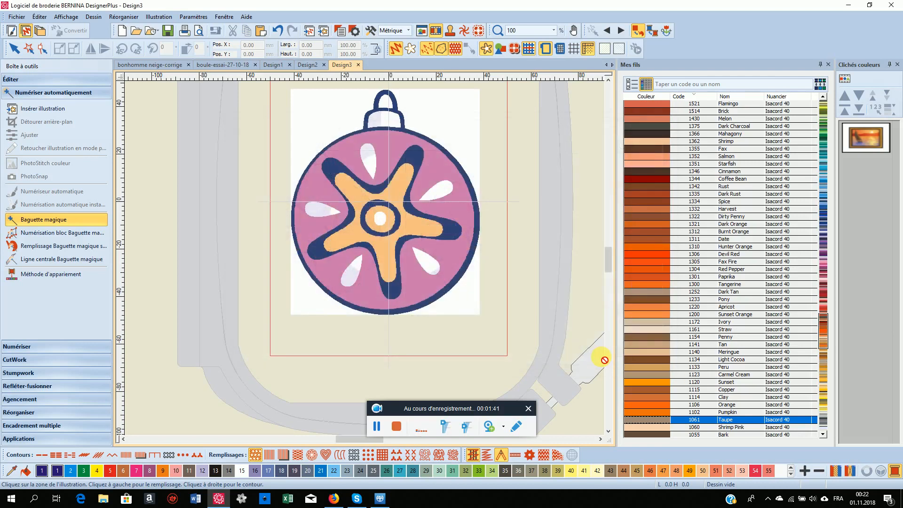
# Digitize the white area on the right side of the ornament's cap as a fill with the Magic Wand
pyautogui.click(380, 221)
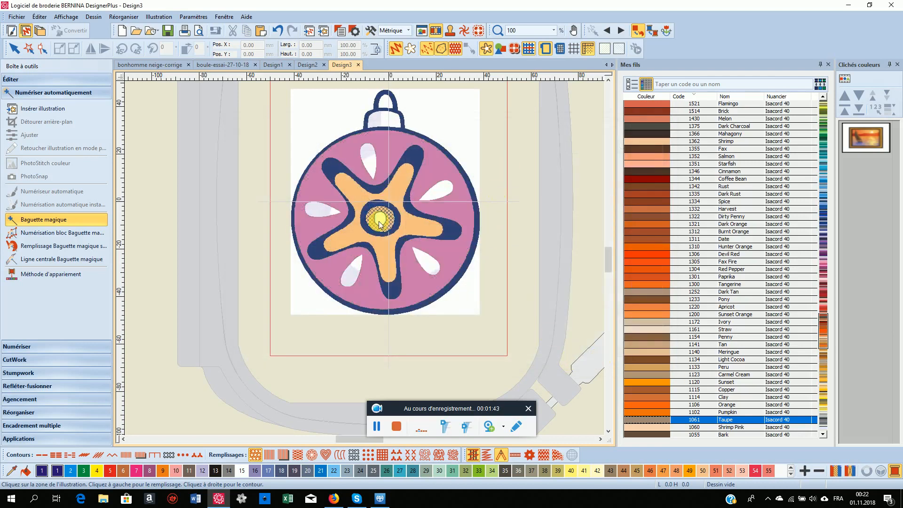
pyautogui.click(353, 200)
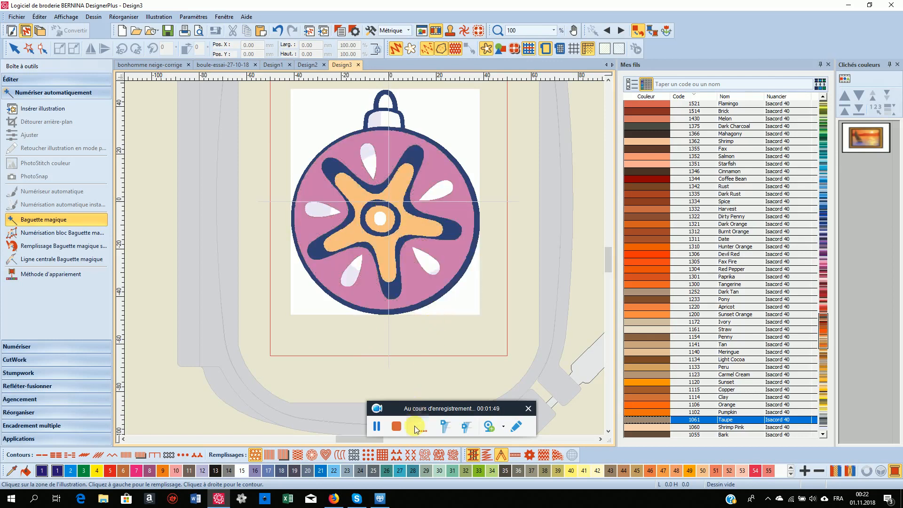
pyautogui.click(398, 429)
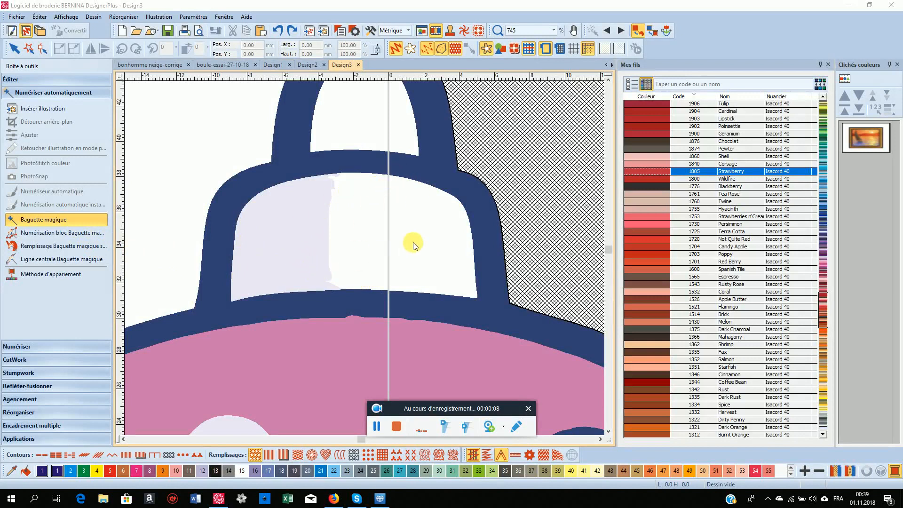
pyautogui.click(355, 249)
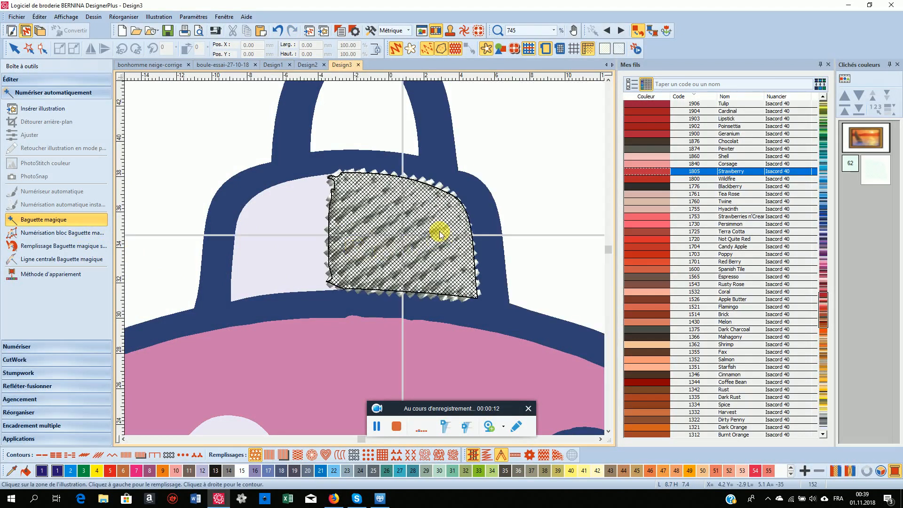
pyautogui.click(277, 143)
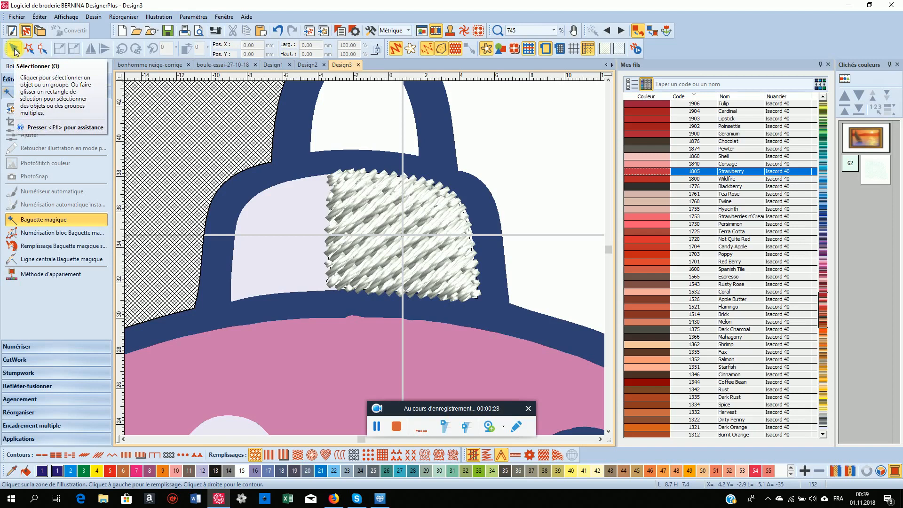
# Select the white cap fill and stretch it upward and downward to a height of about 8.6 mm
pyautogui.click(15, 51)
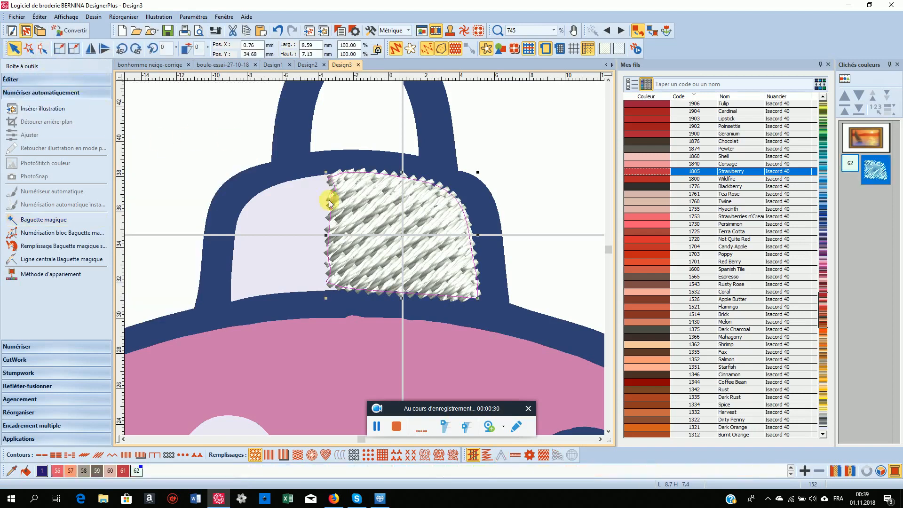
pyautogui.click(356, 231)
pyautogui.moveTo(406, 179); pyautogui.dragTo(403, 160)
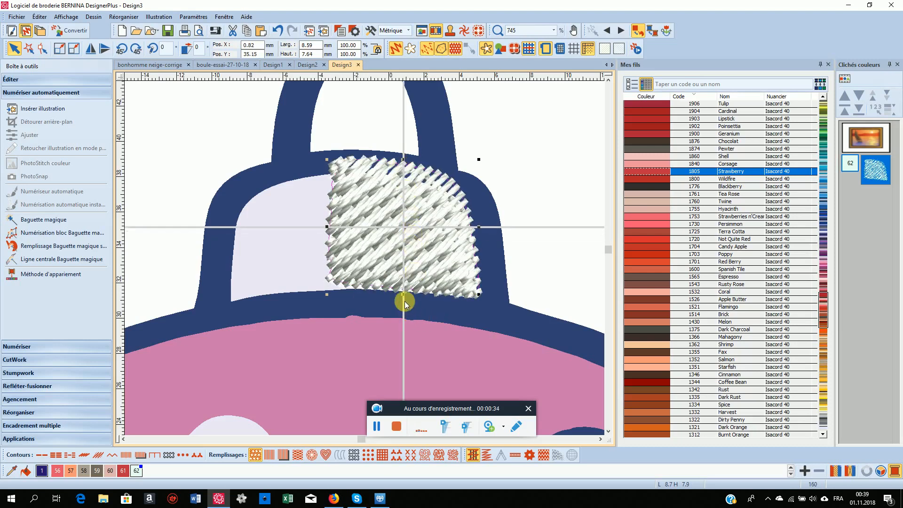
pyautogui.moveTo(404, 296); pyautogui.dragTo(403, 311)
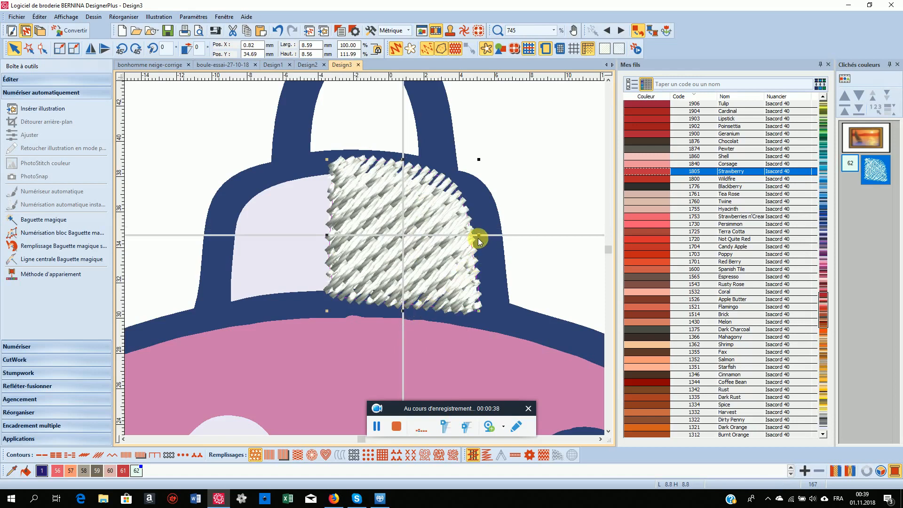
# Shift the white fill and stretch it sideways to about 16.4 mm wide so it covers the whole cap
pyautogui.moveTo(478, 239); pyautogui.dragTo(496, 242)
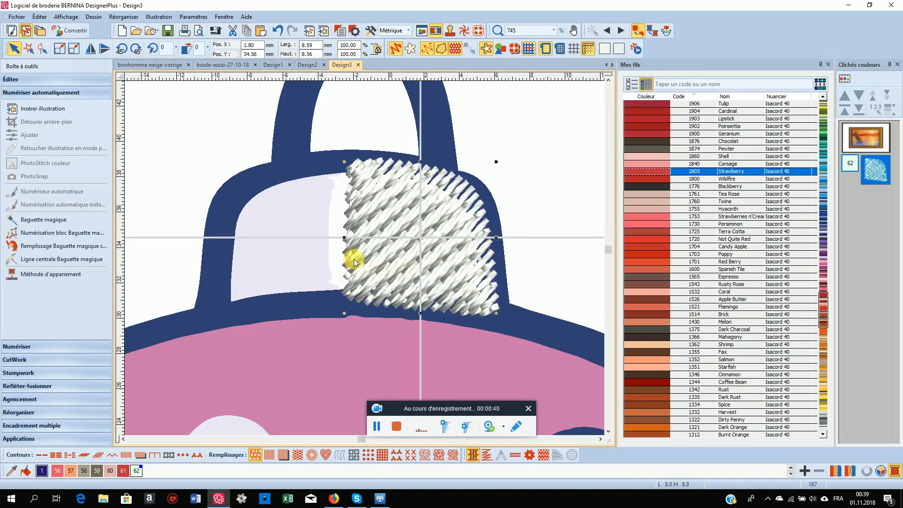
pyautogui.moveTo(403, 238); pyautogui.dragTo(395, 239)
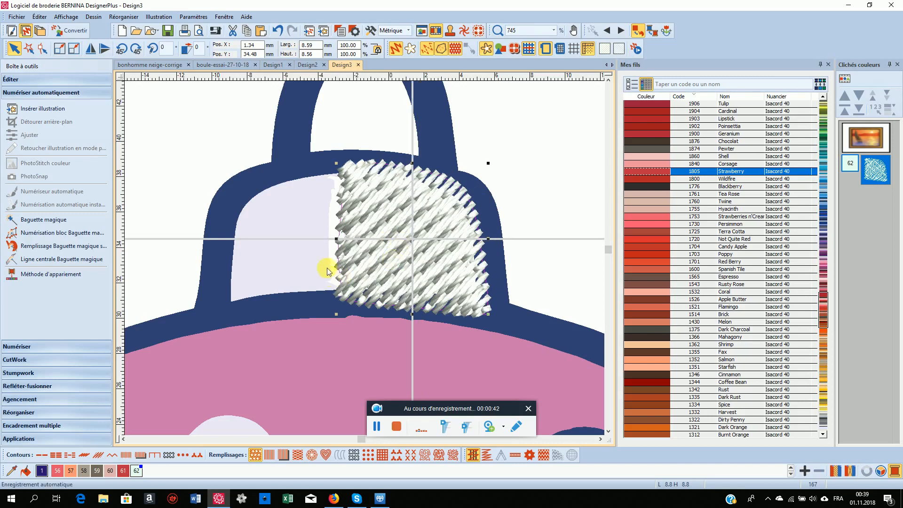
pyautogui.click(337, 240)
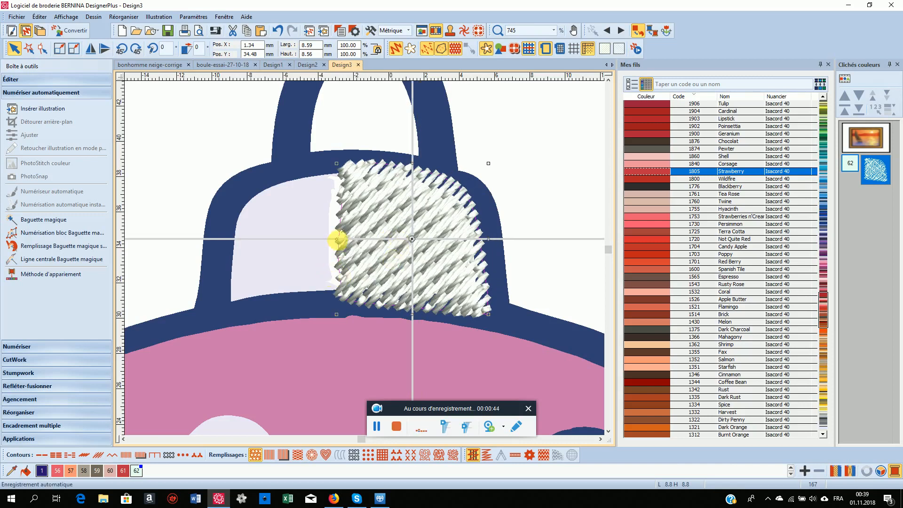
pyautogui.click(337, 240)
pyautogui.moveTo(337, 240); pyautogui.dragTo(226, 252)
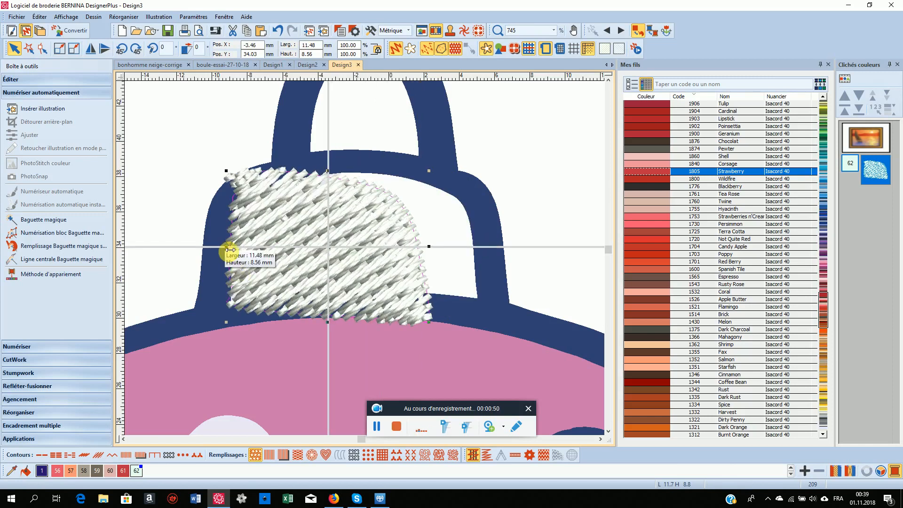
pyautogui.moveTo(230, 250); pyautogui.dragTo(218, 251)
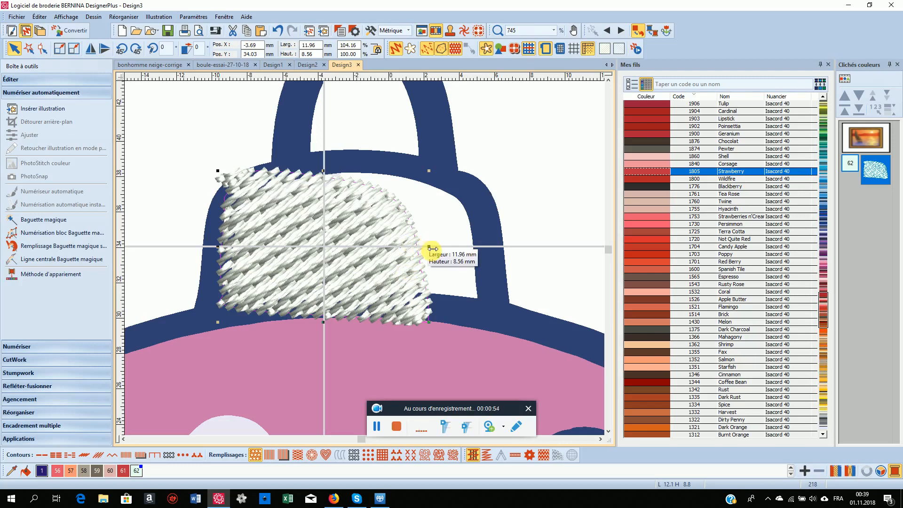
pyautogui.moveTo(429, 248); pyautogui.dragTo(508, 247)
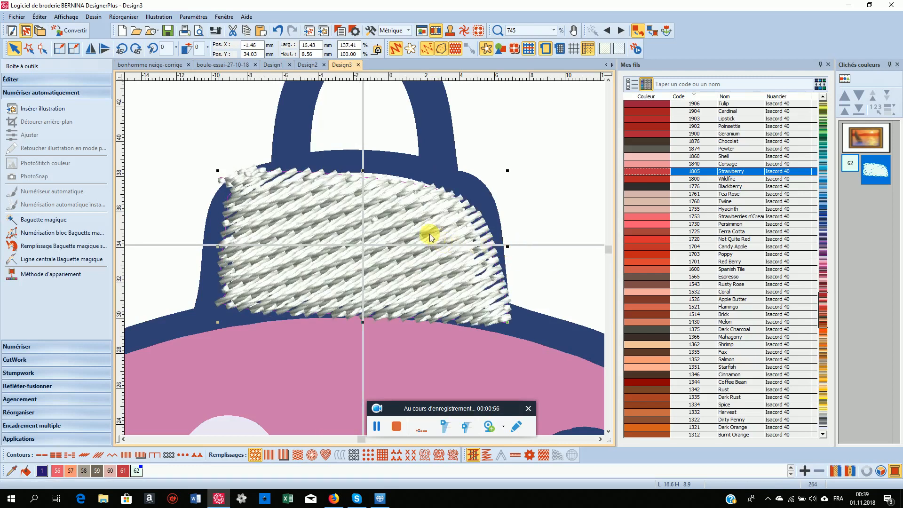
# Reposition the white fill over the cap and stretch its upper edge to a height of about 8.8 mm
pyautogui.moveTo(389, 242); pyautogui.dragTo(386, 227)
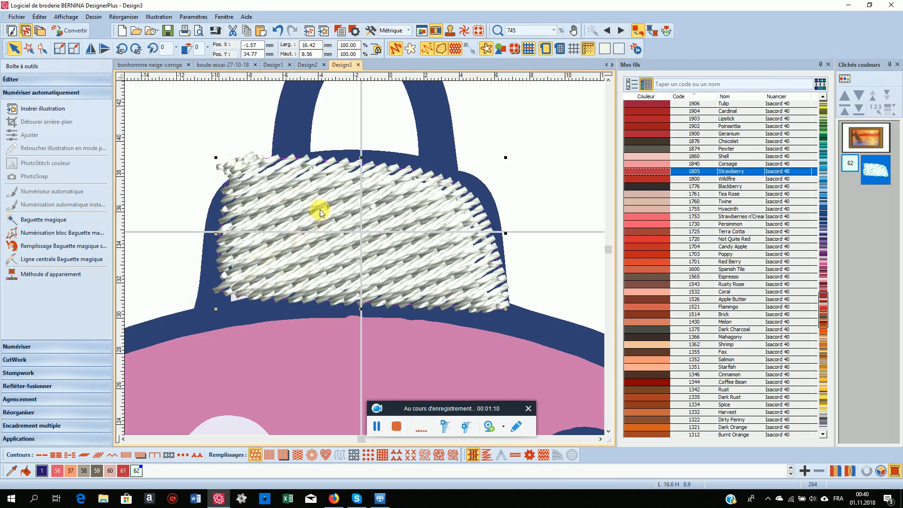
pyautogui.moveTo(320, 210); pyautogui.dragTo(323, 233)
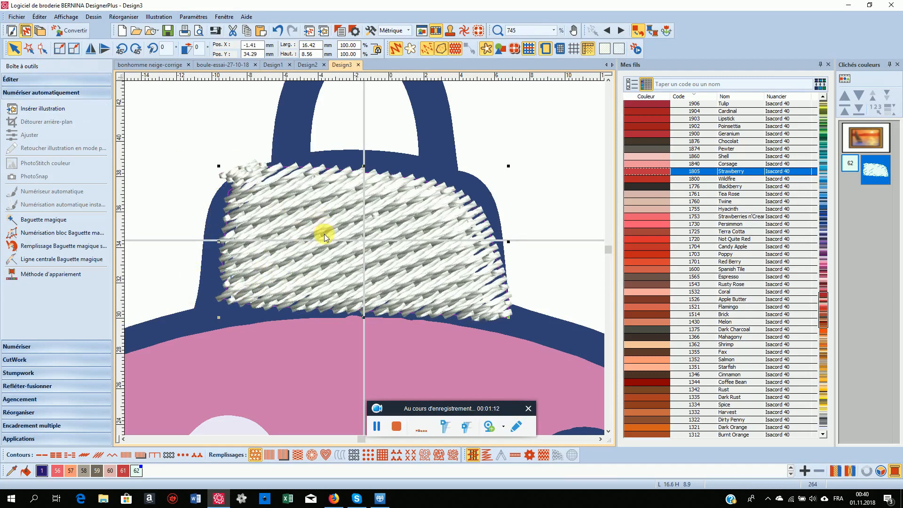
pyautogui.moveTo(364, 165); pyautogui.dragTo(361, 161)
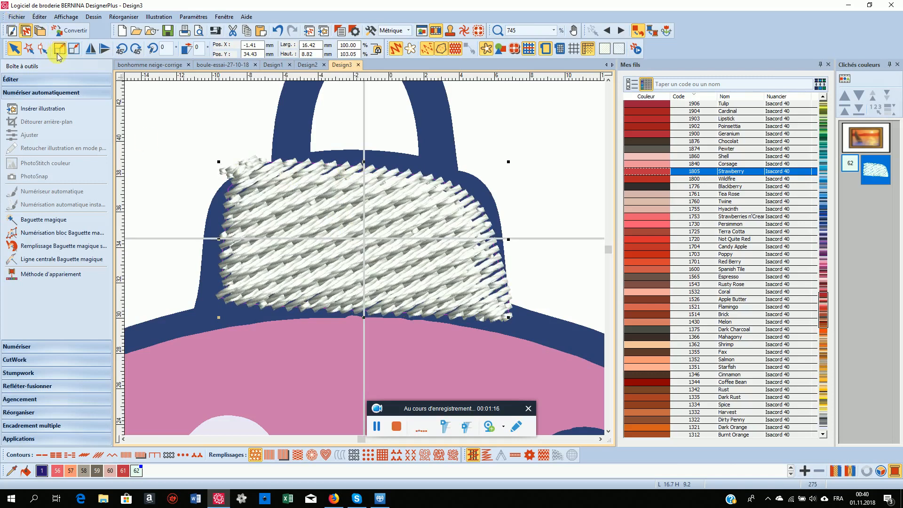
# Reshape the white cap fill by deleting the surplus outline nodes at its upper-left corner to follow the cap's curve
pyautogui.click(42, 48)
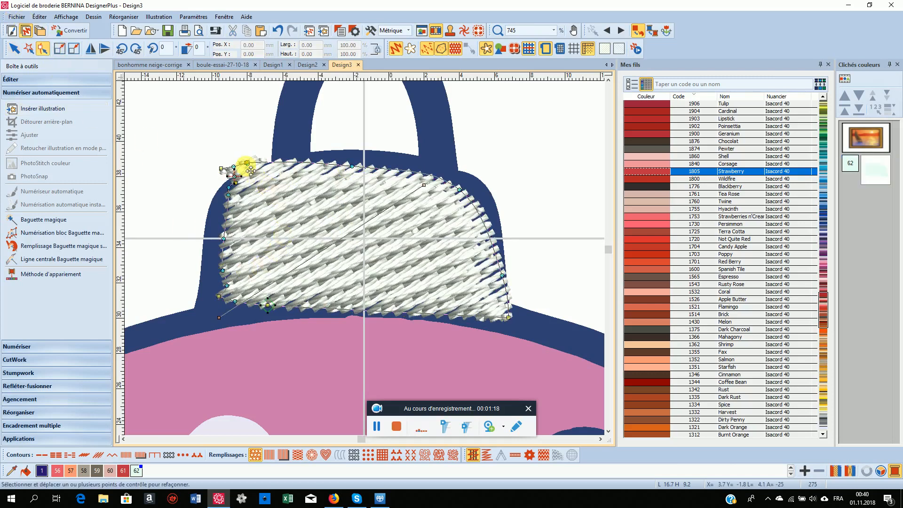
pyautogui.click(222, 169)
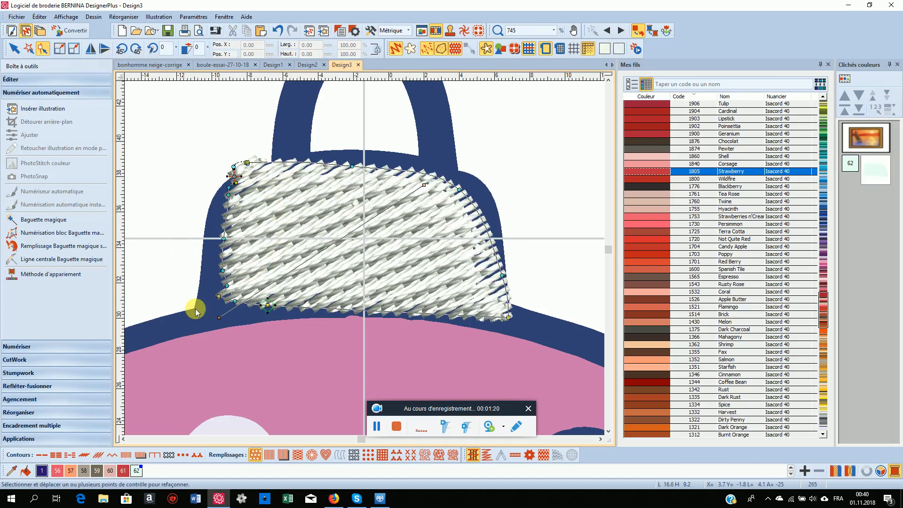
pyautogui.click(235, 167)
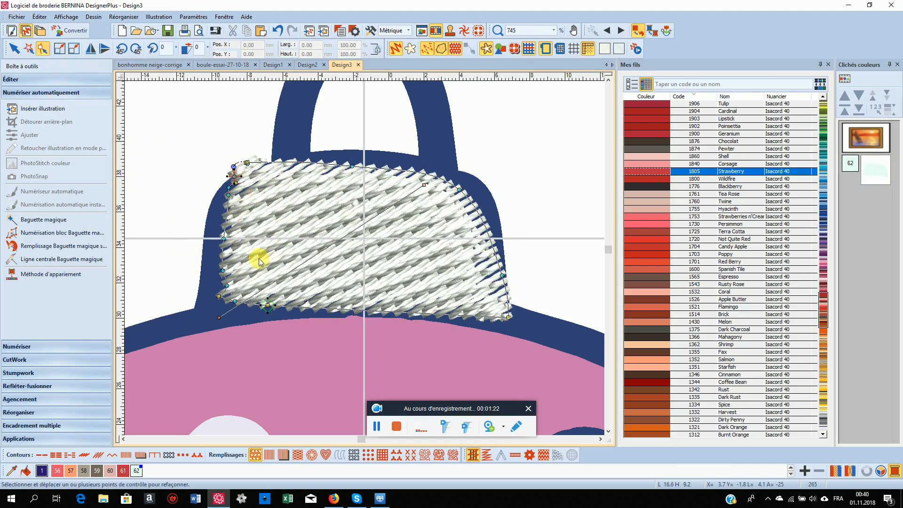
pyautogui.press('Delete')
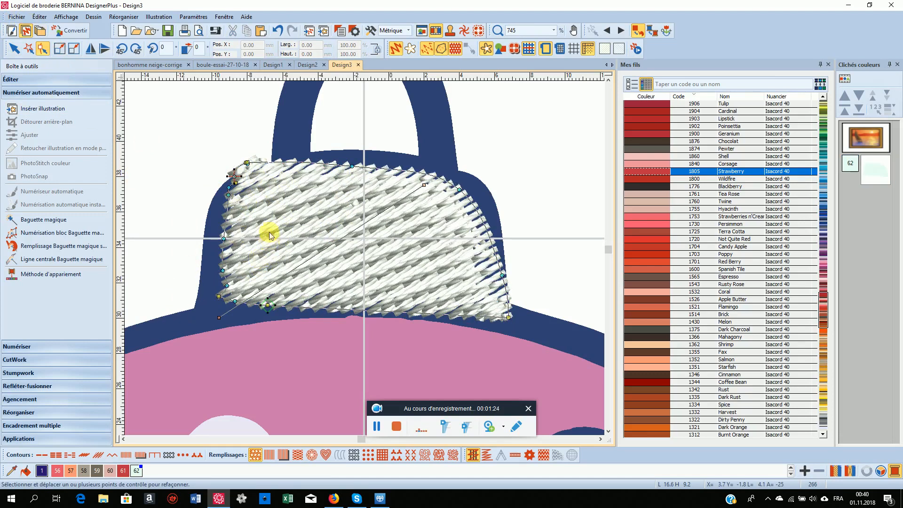
pyautogui.click(248, 163)
pyautogui.press('Delete')
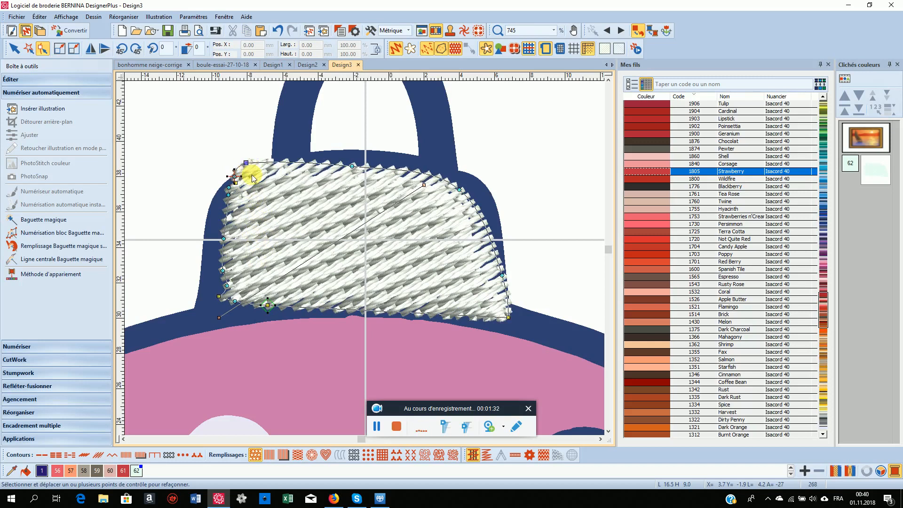
pyautogui.press('Delete')
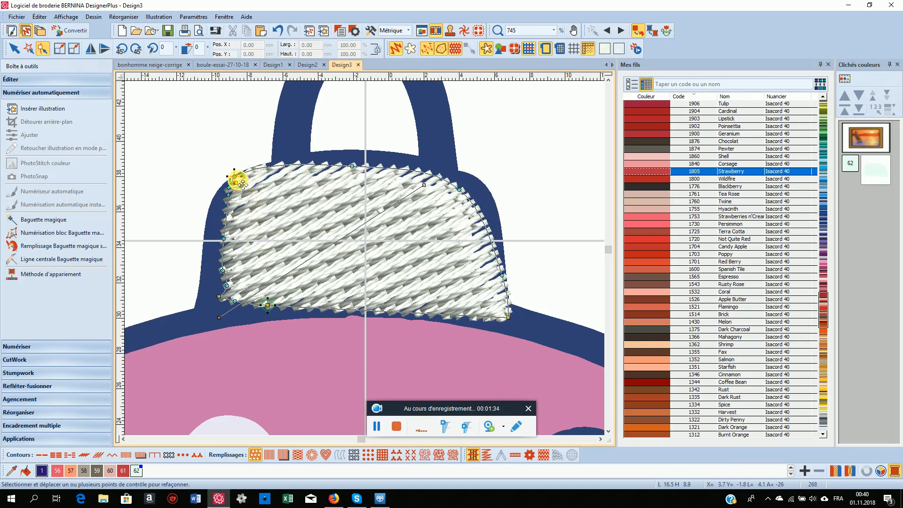
pyautogui.click(262, 233)
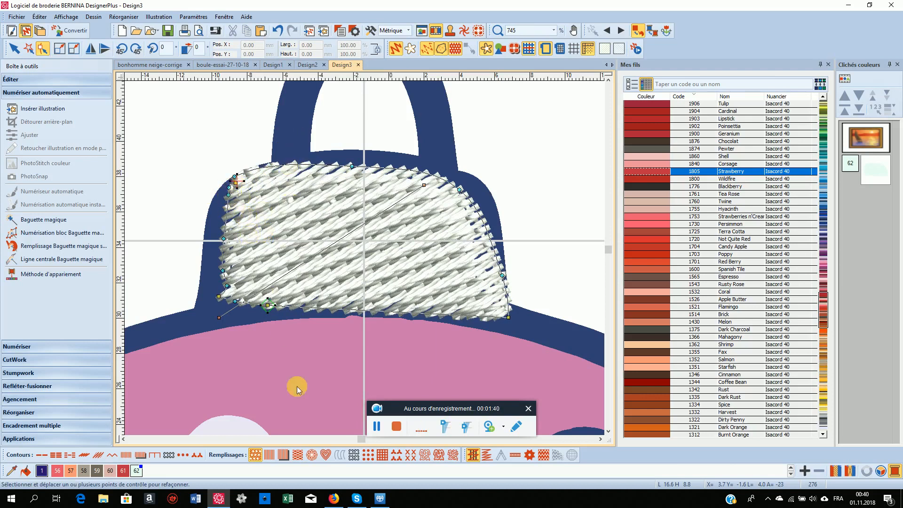
pyautogui.click(396, 426)
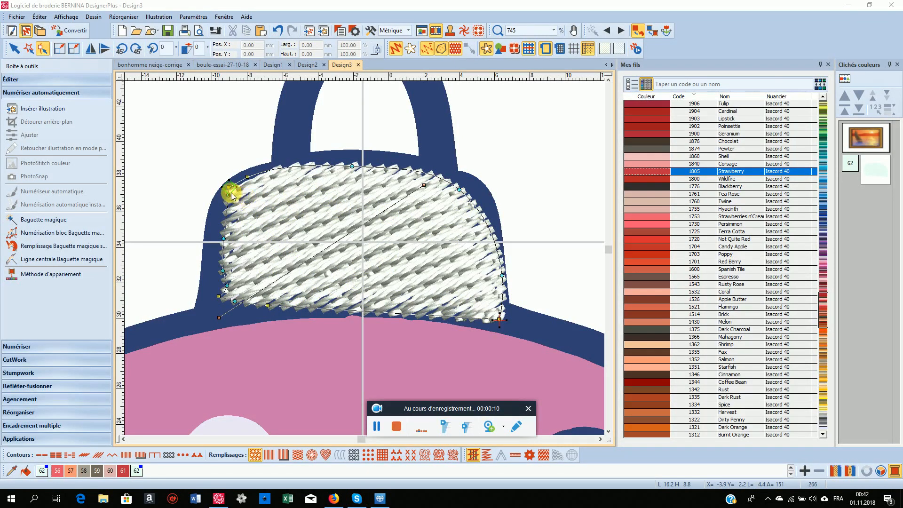
pyautogui.scroll(4, 227, 188)
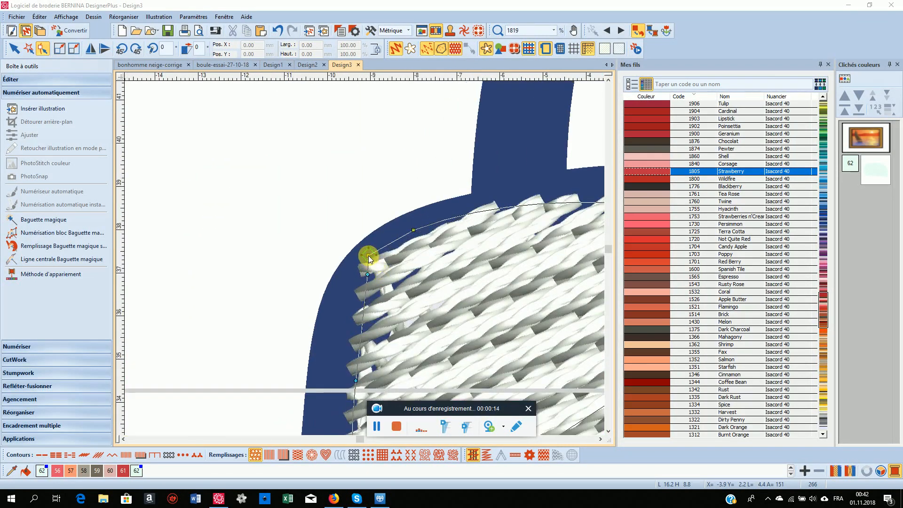
pyautogui.scroll(-8, 368, 256)
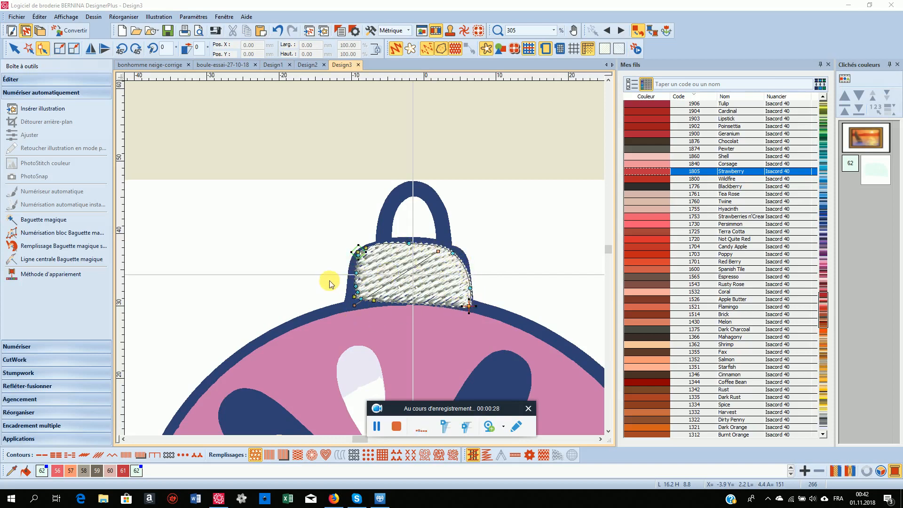
# Finish reshaping the white cap fill and use the Magic Wand to fill the small area in the cap's left half
pyautogui.click(437, 252)
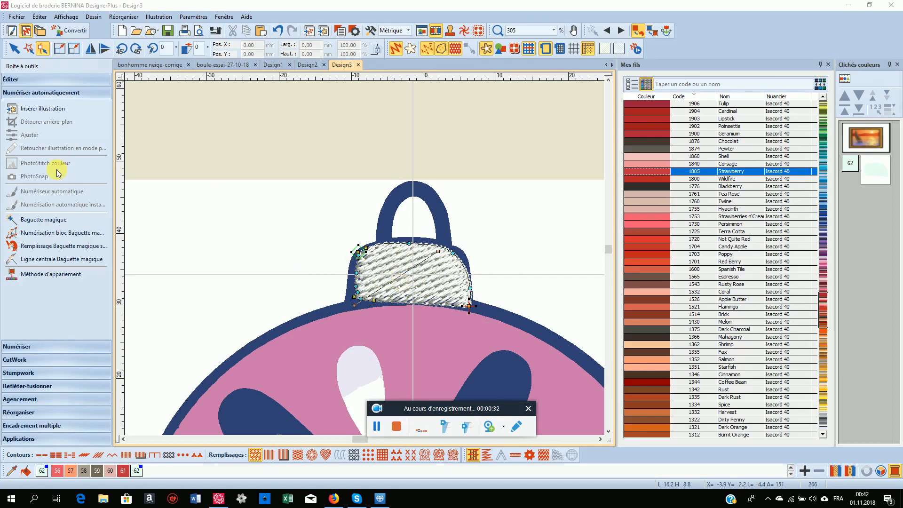
pyautogui.click(14, 49)
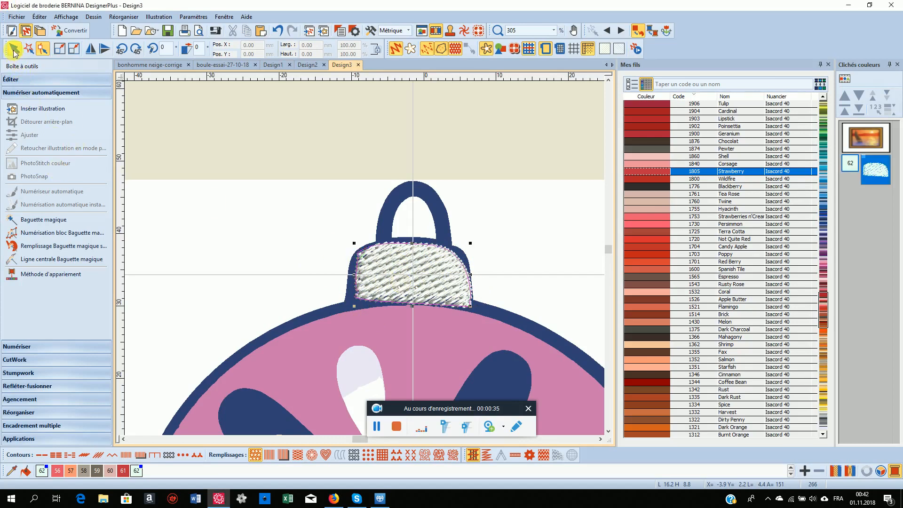
pyautogui.click(45, 219)
pyautogui.click(377, 285)
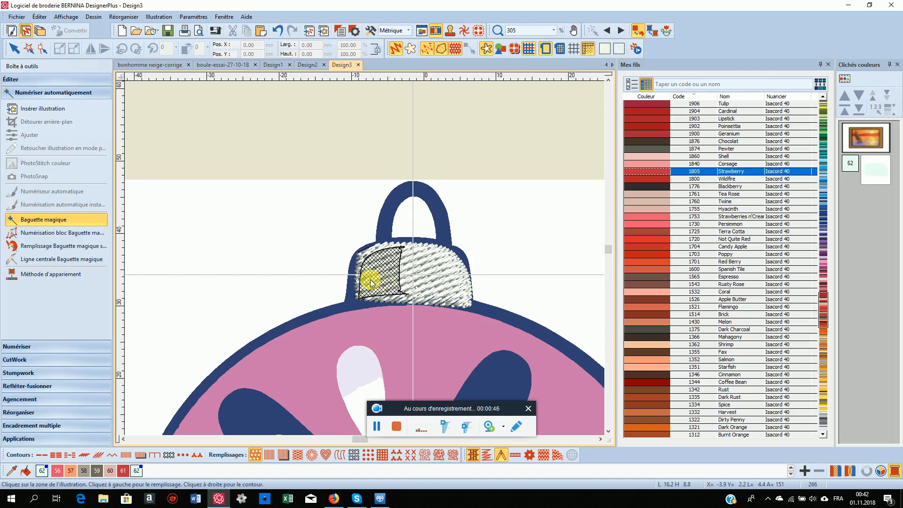
pyautogui.click(371, 283)
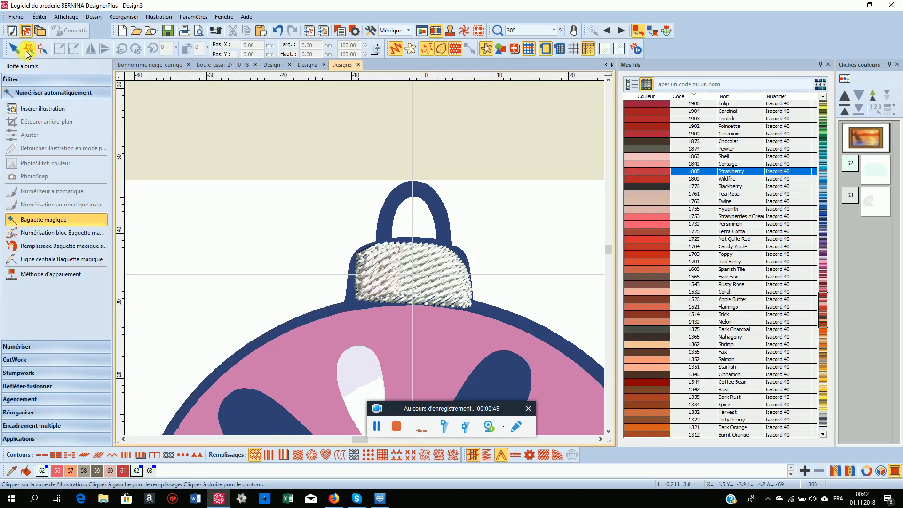
# Select the new left cap fill, recolour it with Isacord 40 thread 1753 and change its fill type to satin
pyautogui.click(13, 49)
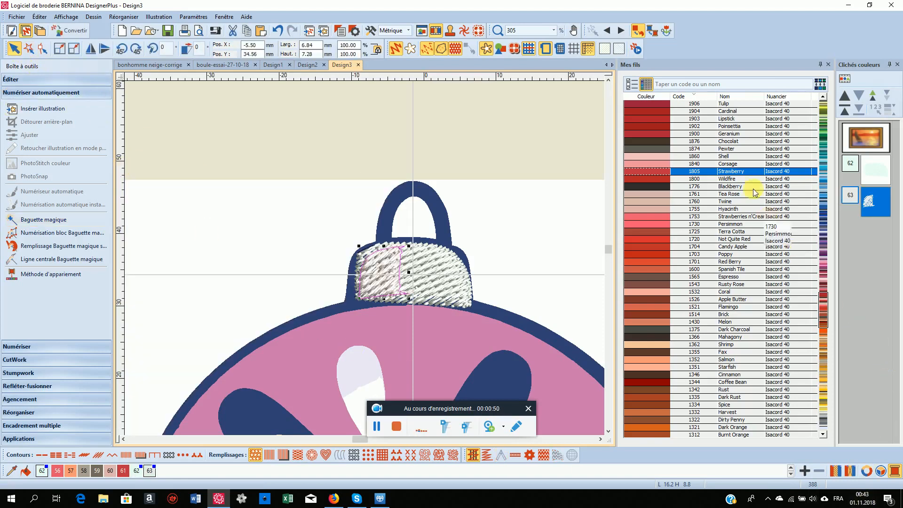
pyautogui.click(736, 218)
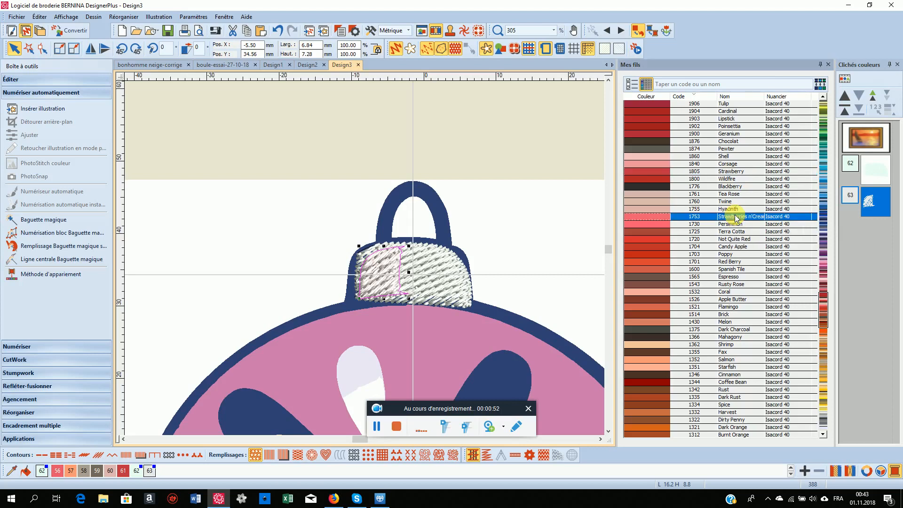
pyautogui.doubleClick(736, 218)
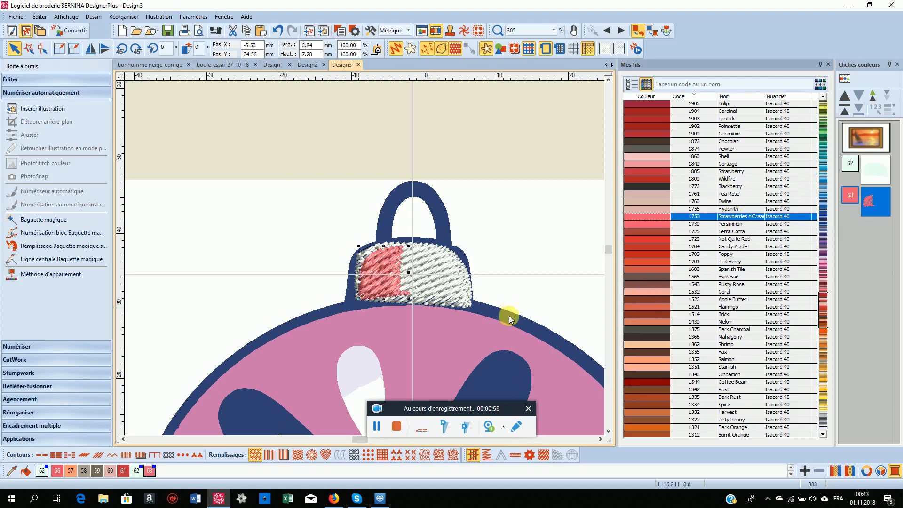
pyautogui.click(269, 455)
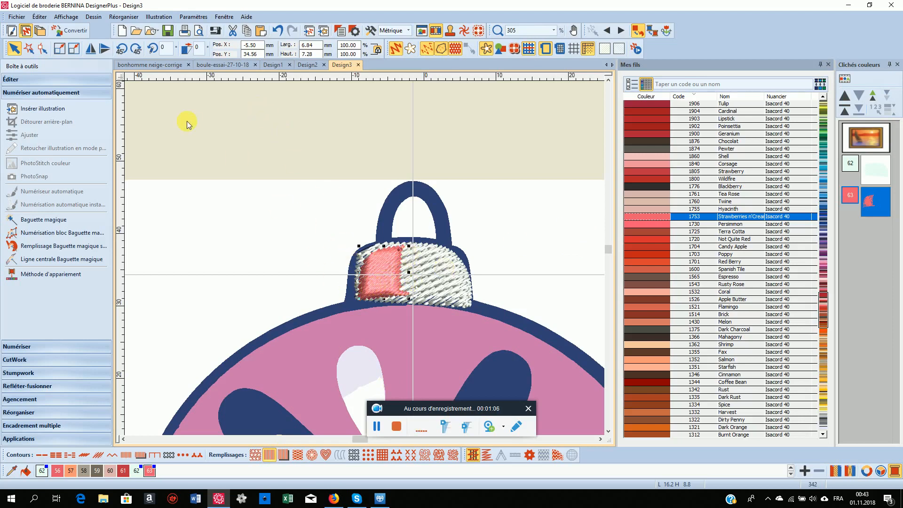
# Put the red satin fill into reshape mode and turn its stitch angle from diagonal to nearly horizontal
pyautogui.click(43, 48)
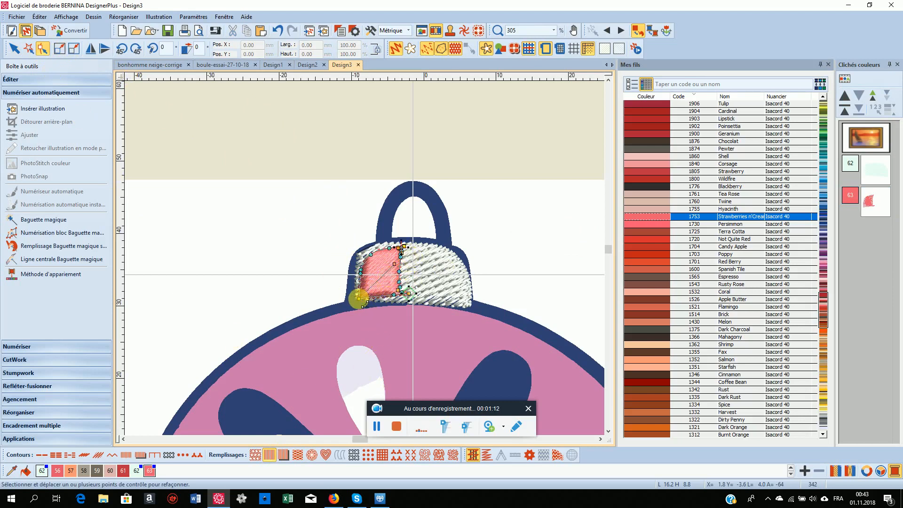
pyautogui.moveTo(358, 298); pyautogui.dragTo(344, 264)
pyautogui.click(277, 31)
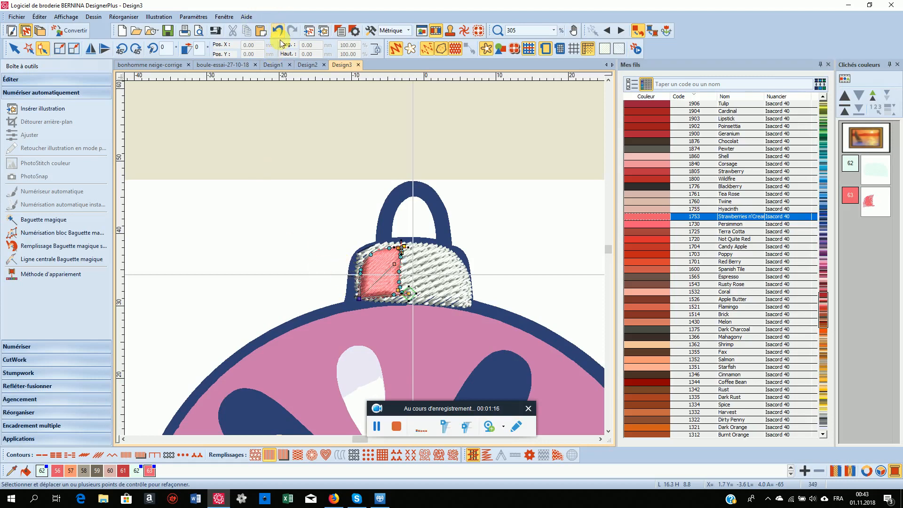
pyautogui.scroll(6, 386, 290)
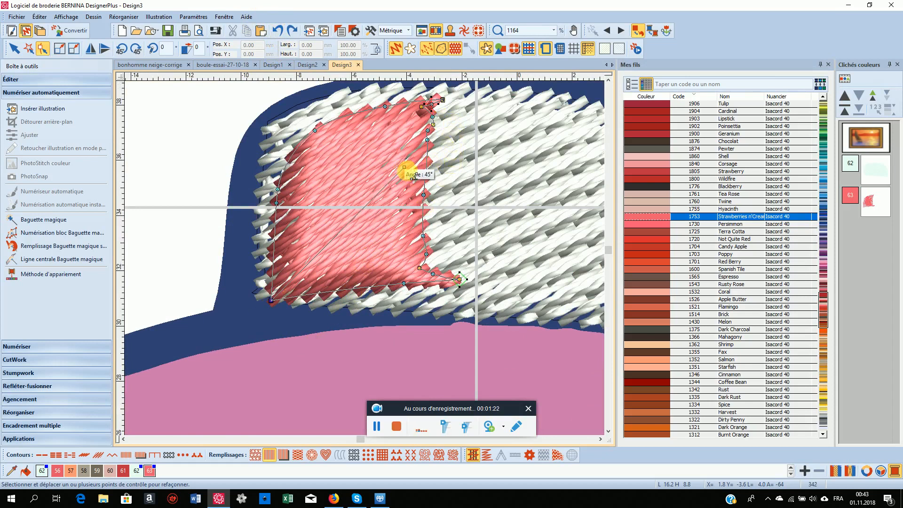
pyautogui.moveTo(455, 289)
pyautogui.mouseDown()
pyautogui.moveTo(453, 304)
pyautogui.moveTo(448, 298)
pyautogui.mouseUp()
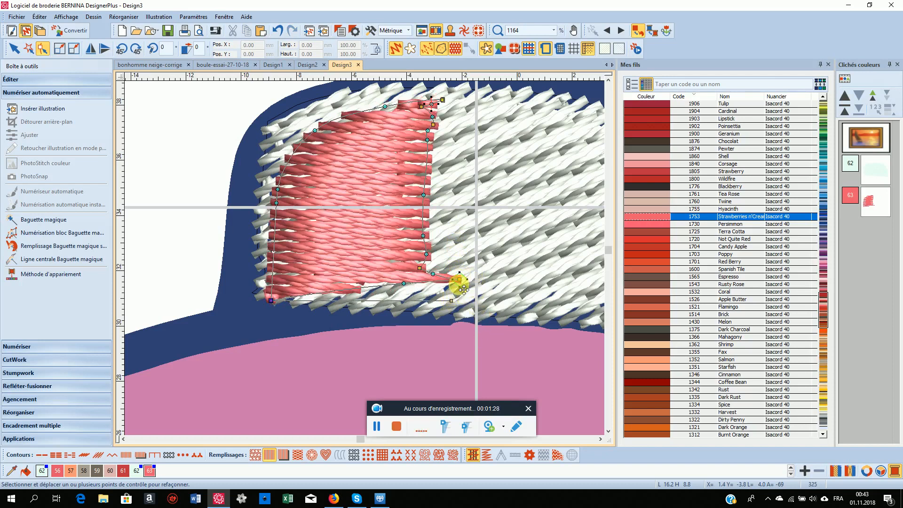
# Delete the protruding nodes at the red fill's lower-right corner and move the remaining ones to square off the corner and straighten its right edge
pyautogui.click(460, 281)
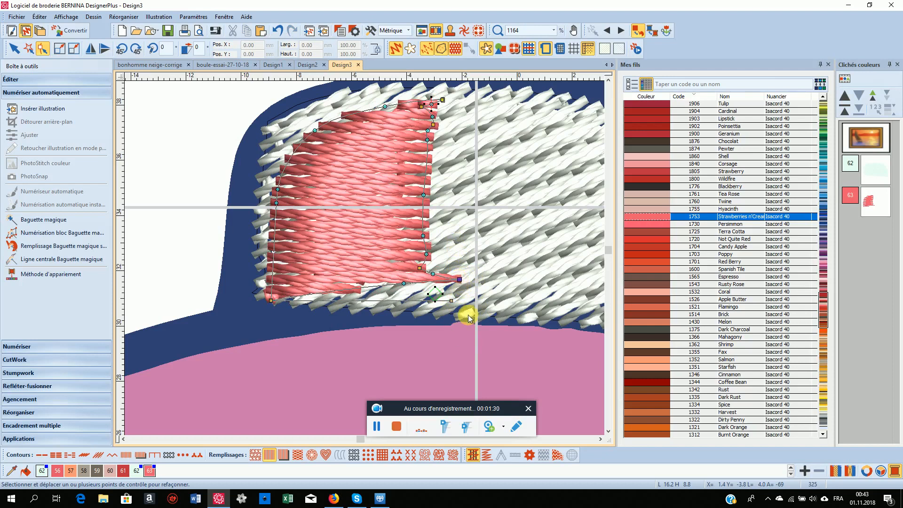
pyautogui.press('Delete')
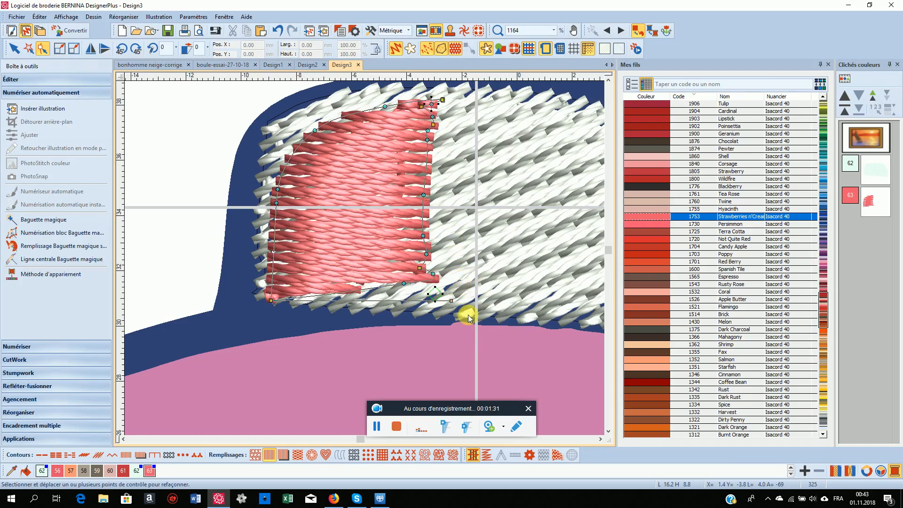
pyautogui.click(433, 274)
pyautogui.press('Delete')
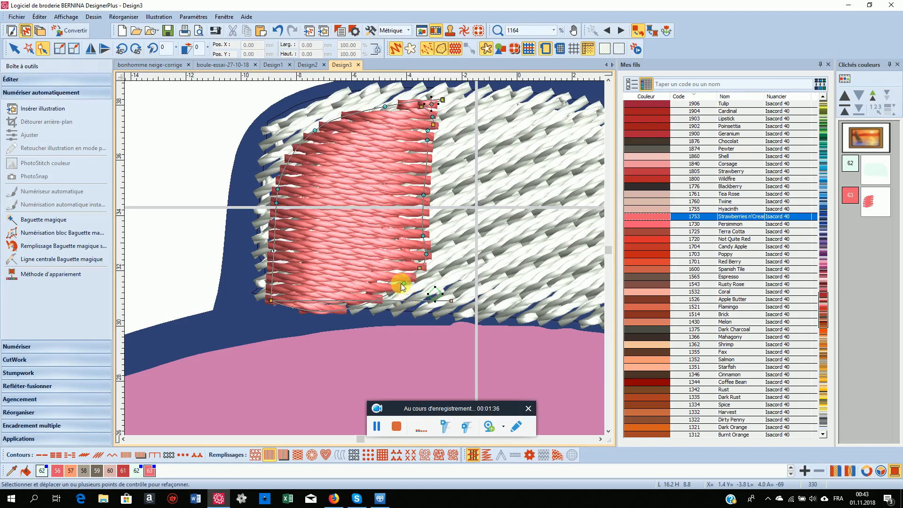
pyautogui.moveTo(404, 284); pyautogui.dragTo(423, 316)
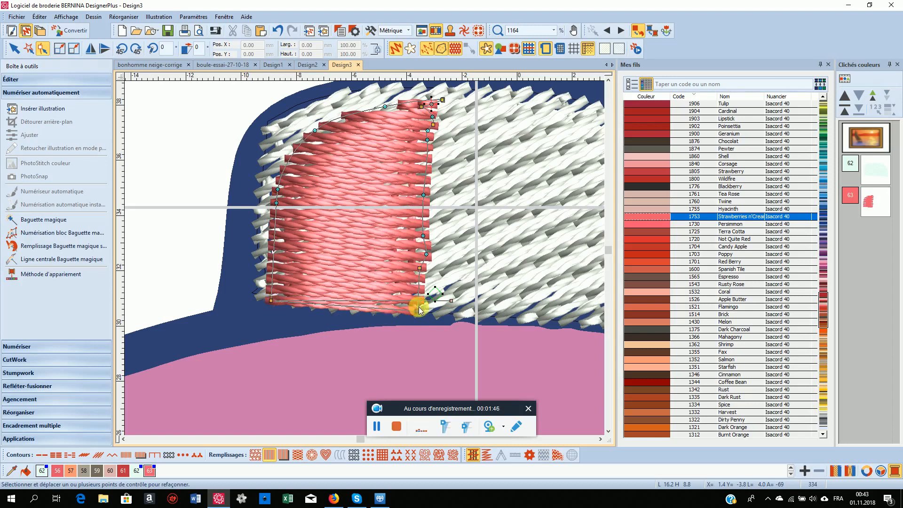
pyautogui.moveTo(420, 269); pyautogui.dragTo(427, 270)
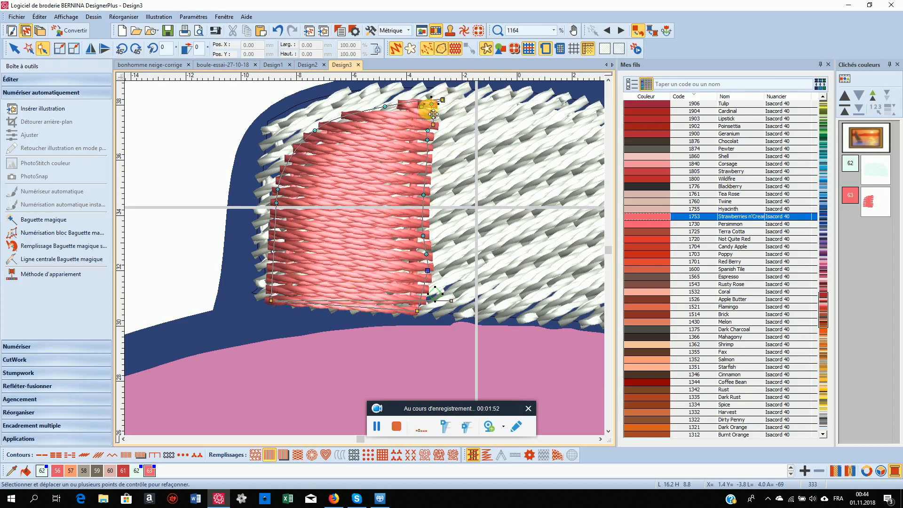
# Pull the red fill's upper and left outline nodes outward to cover the cap's curve, and delete the surplus node on the left edge
pyautogui.scroll(3, 382, 113)
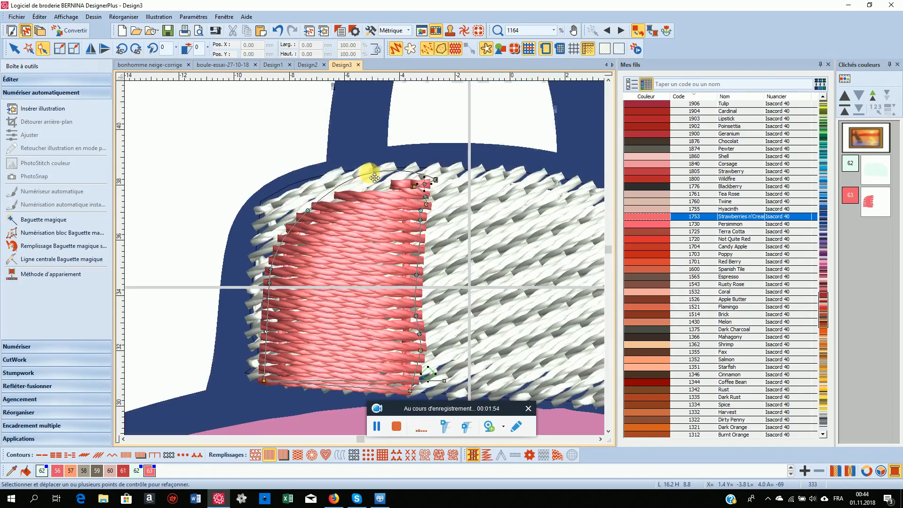
pyautogui.click(368, 163)
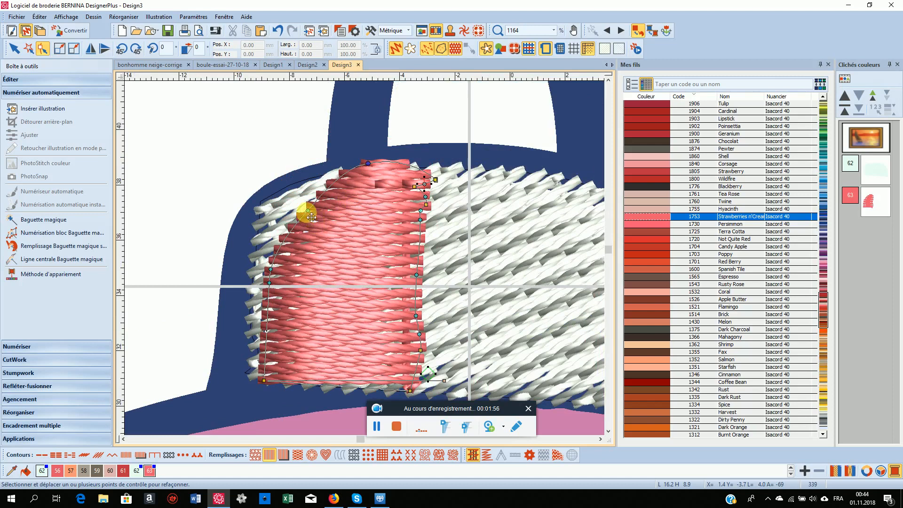
pyautogui.moveTo(308, 213); pyautogui.dragTo(273, 205)
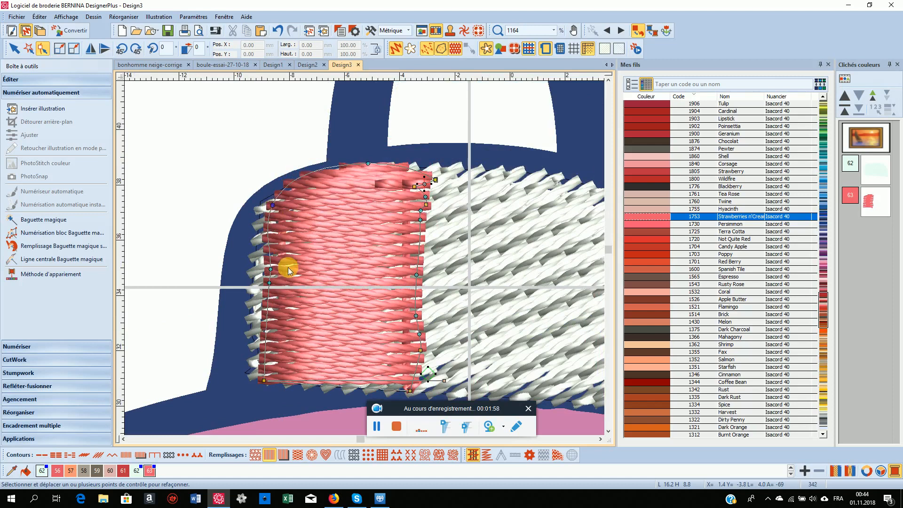
pyautogui.moveTo(271, 274)
pyautogui.mouseDown()
pyautogui.moveTo(264, 266)
pyautogui.moveTo(255, 276)
pyautogui.mouseUp()
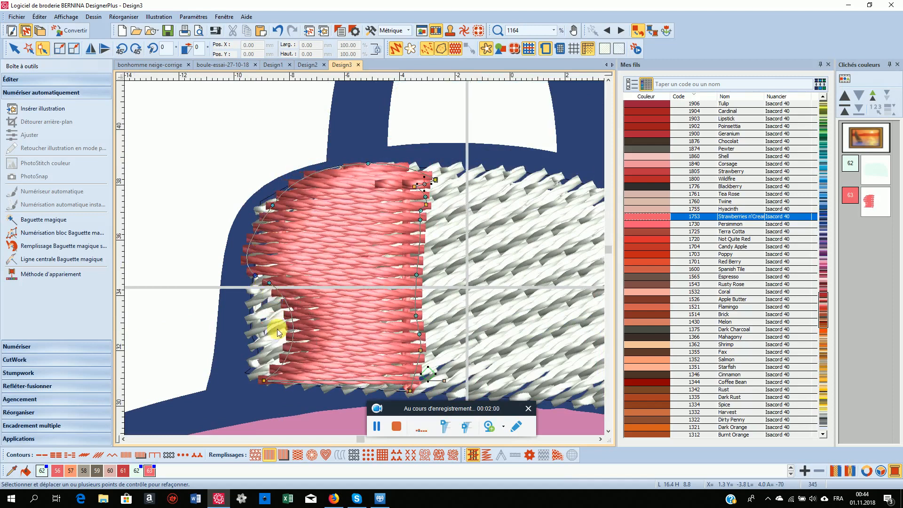
pyautogui.click(269, 284)
pyautogui.press('Delete')
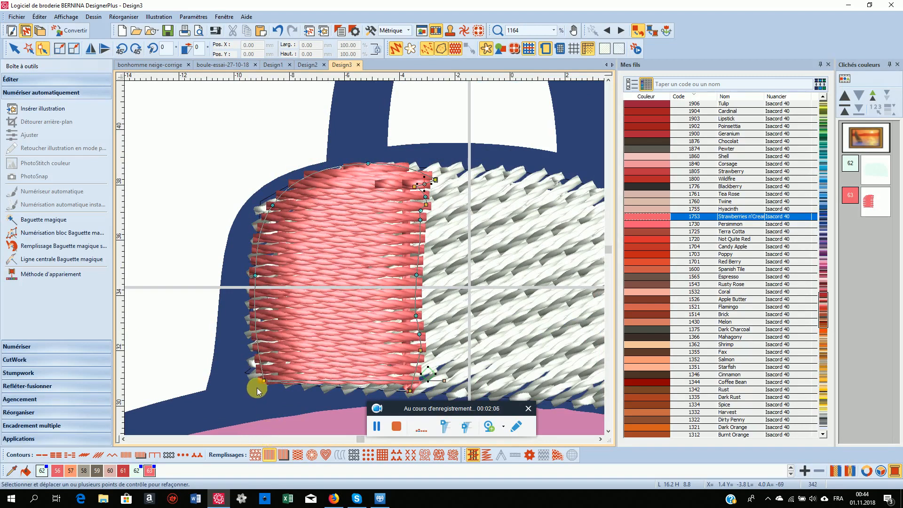
# Extend the red fill's lower-left corner outward, add a node on the bottom edge, and lower the edge to the cap's base
pyautogui.moveTo(263, 381); pyautogui.dragTo(234, 375)
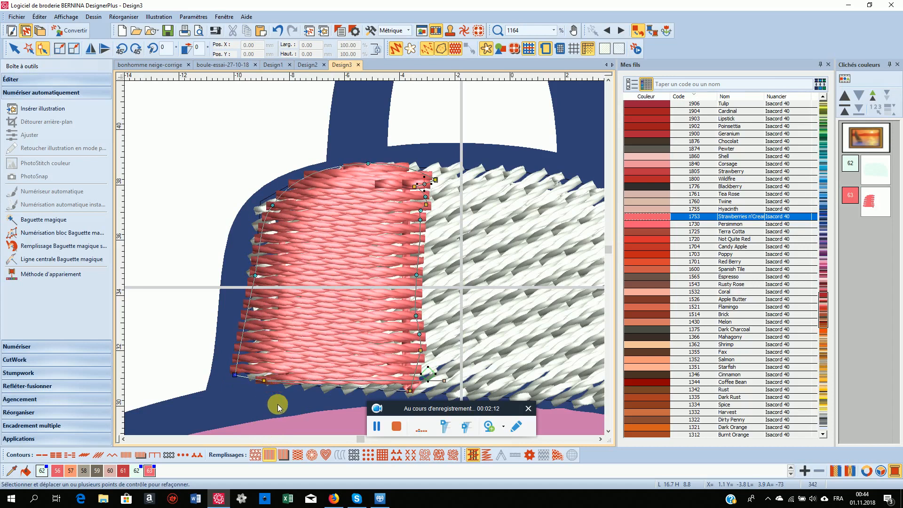
pyautogui.click(330, 386)
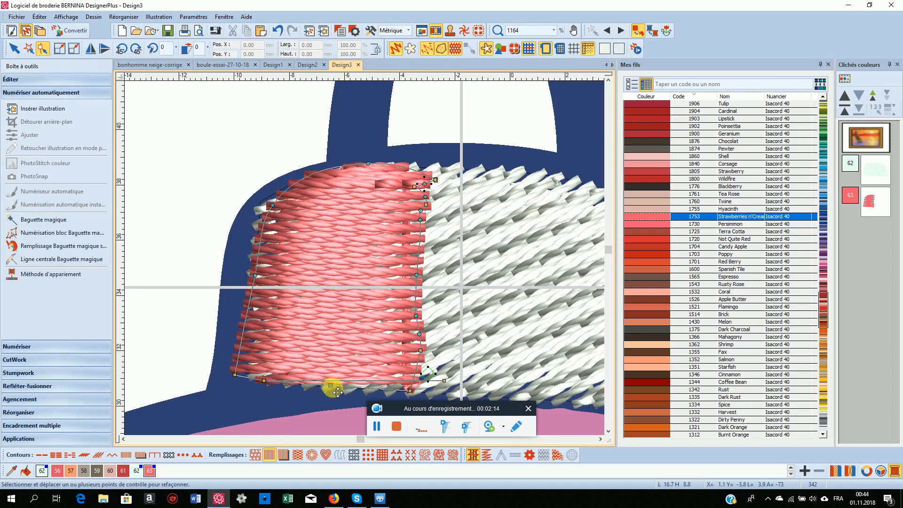
pyautogui.moveTo(335, 391); pyautogui.dragTo(304, 405)
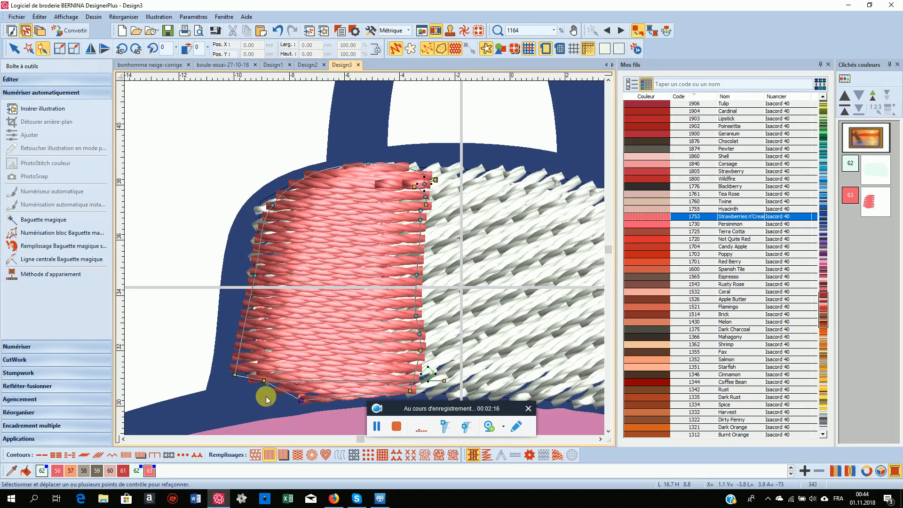
pyautogui.moveTo(264, 377); pyautogui.dragTo(252, 400)
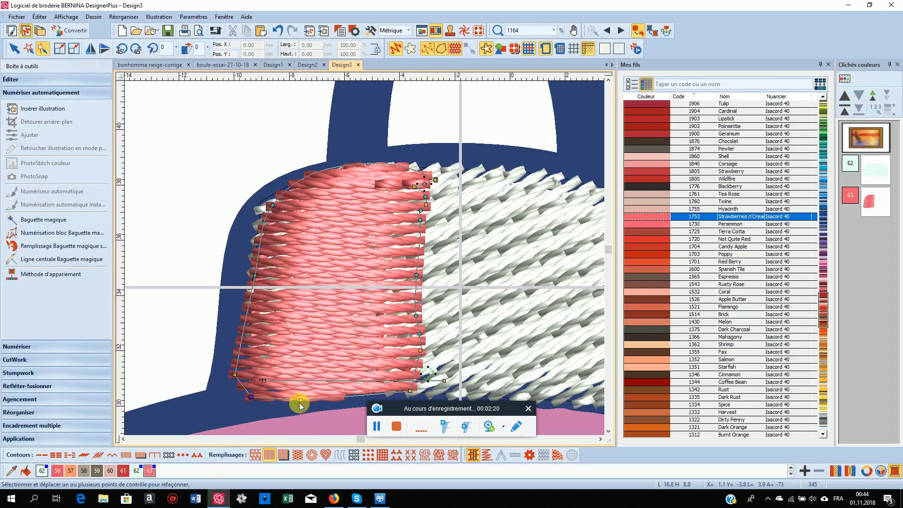
pyautogui.moveTo(304, 404); pyautogui.dragTo(300, 393)
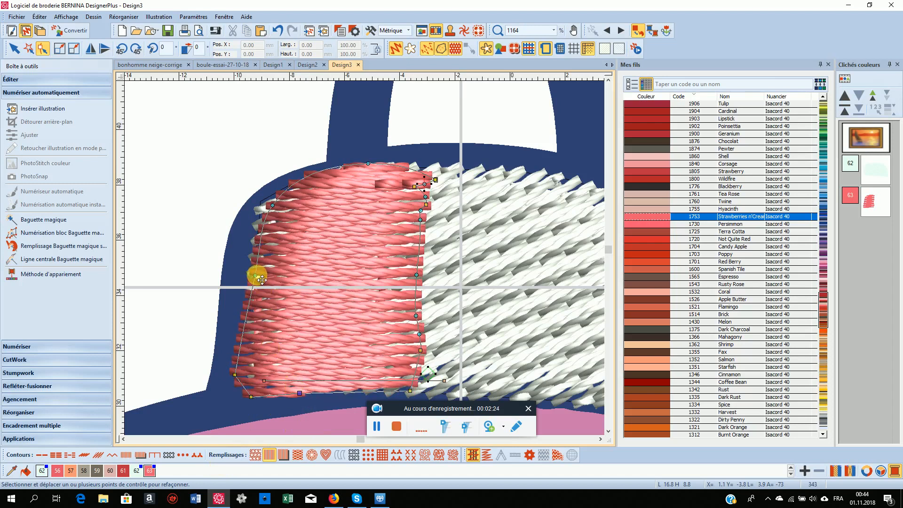
# Bow the red fill's left edge and upper-left corner outward along the cap's outline, making the fill about 7.3 mm wide
pyautogui.moveTo(261, 279); pyautogui.dragTo(246, 266)
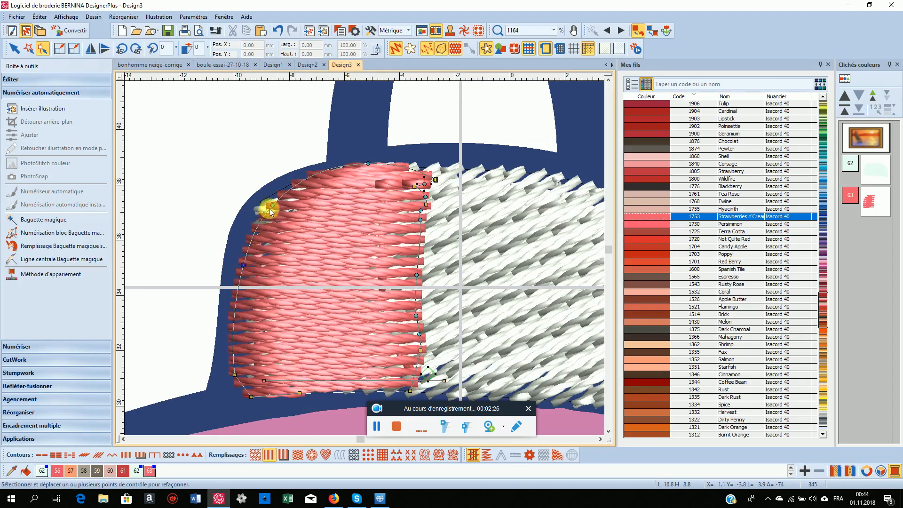
pyautogui.moveTo(280, 209); pyautogui.dragTo(262, 203)
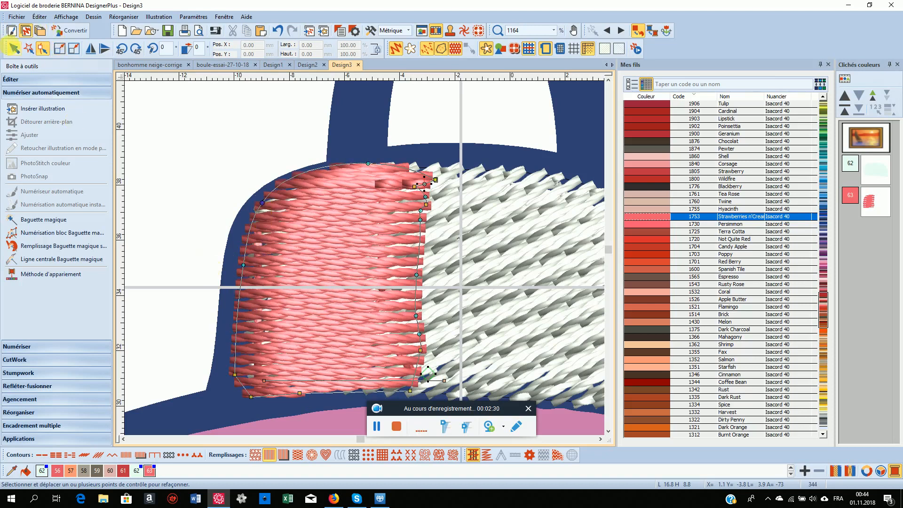
pyautogui.click(16, 47)
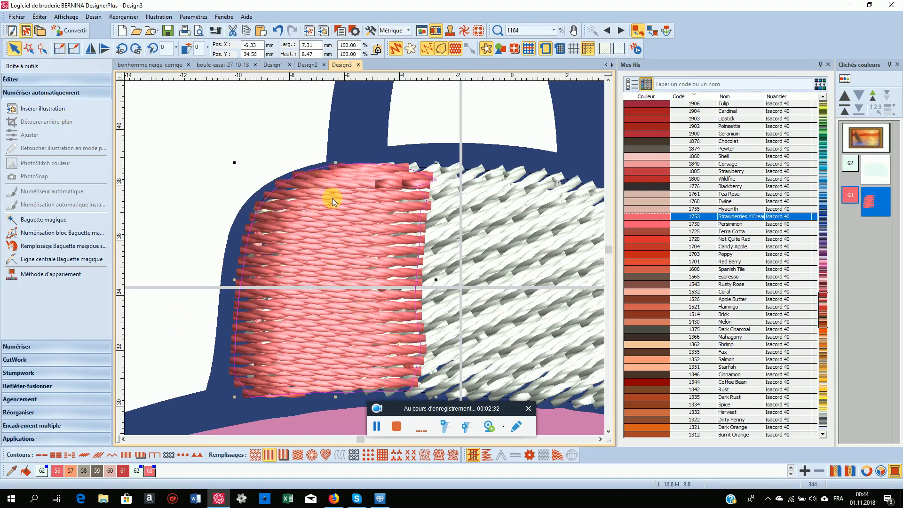
# Set the red fill's satin type to Satin special in its object properties and apply it
pyautogui.rightClick(273, 456)
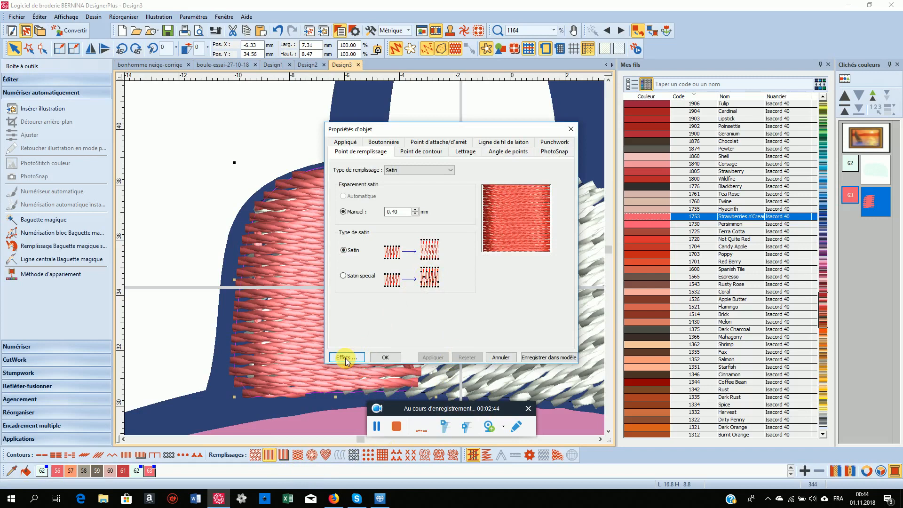
pyautogui.click(343, 276)
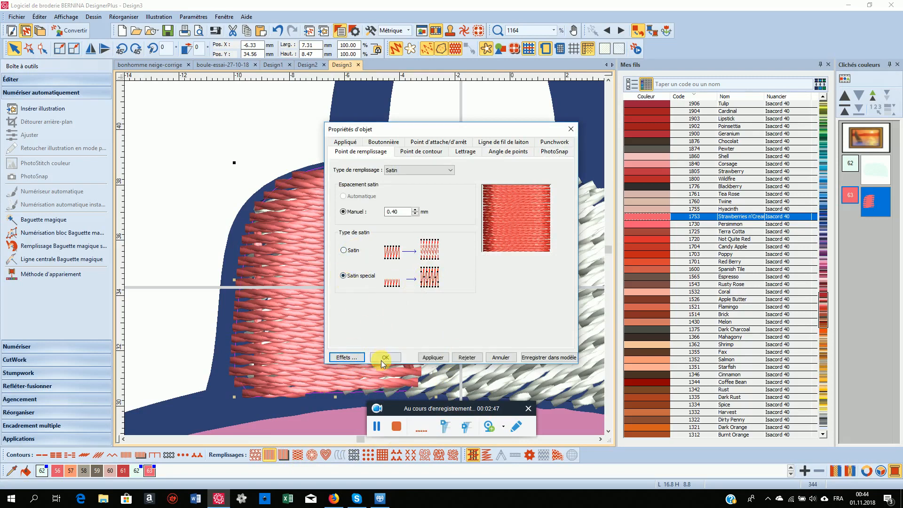
pyautogui.click(434, 357)
# Open the effects of the red fill and turn off its underlay (Assise 1), applying the change
pyautogui.click(343, 358)
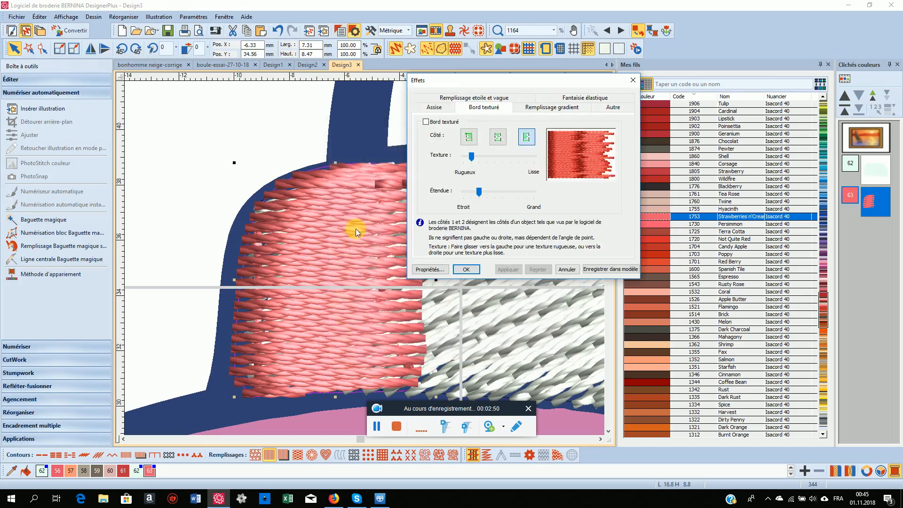
pyautogui.click(432, 108)
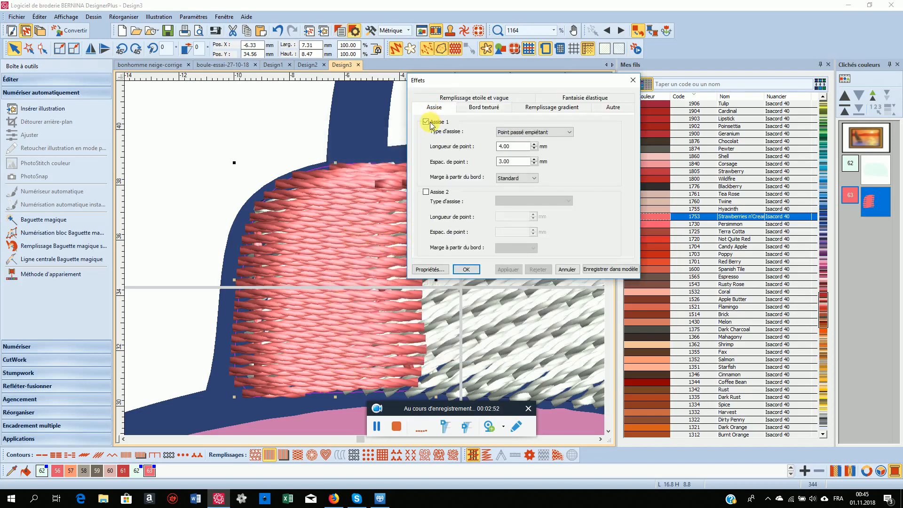
pyautogui.click(426, 122)
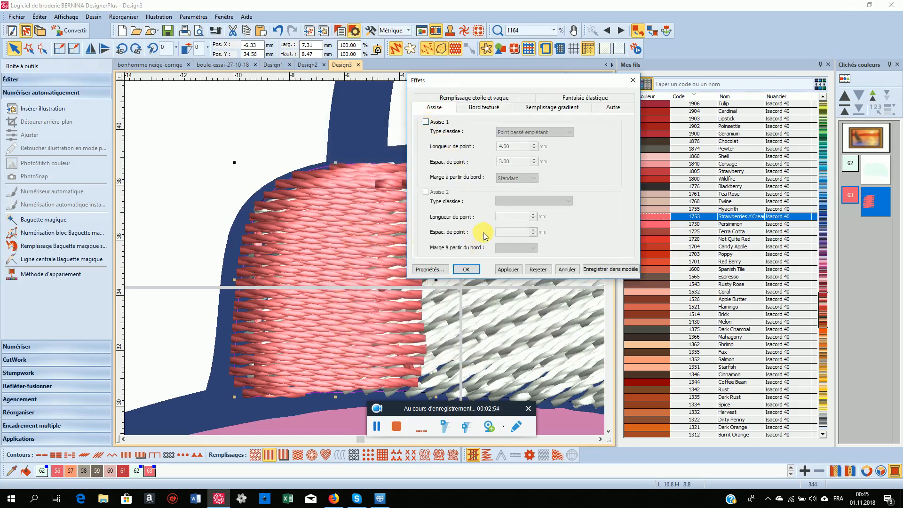
pyautogui.click(508, 269)
# Enable a textured edge (Bord texturé) only on the red fill's side facing the white fill, and apply it
pyautogui.click(488, 108)
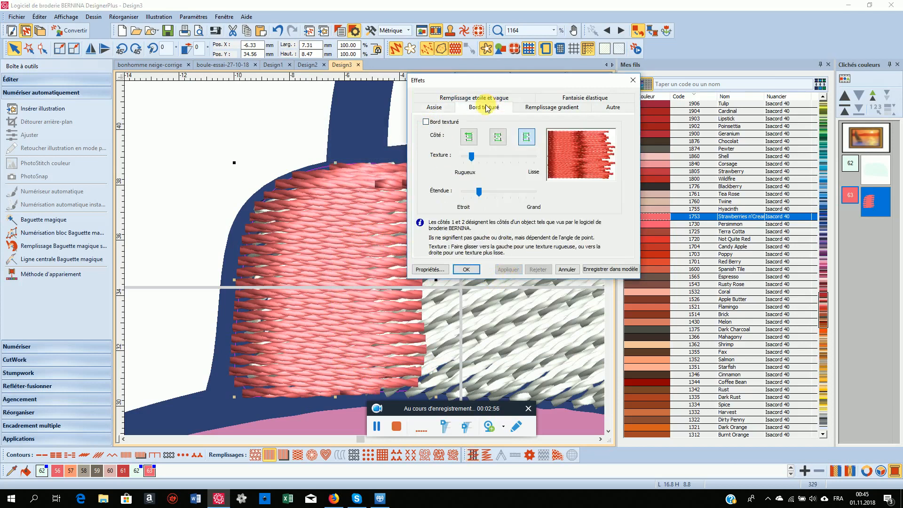
pyautogui.click(426, 121)
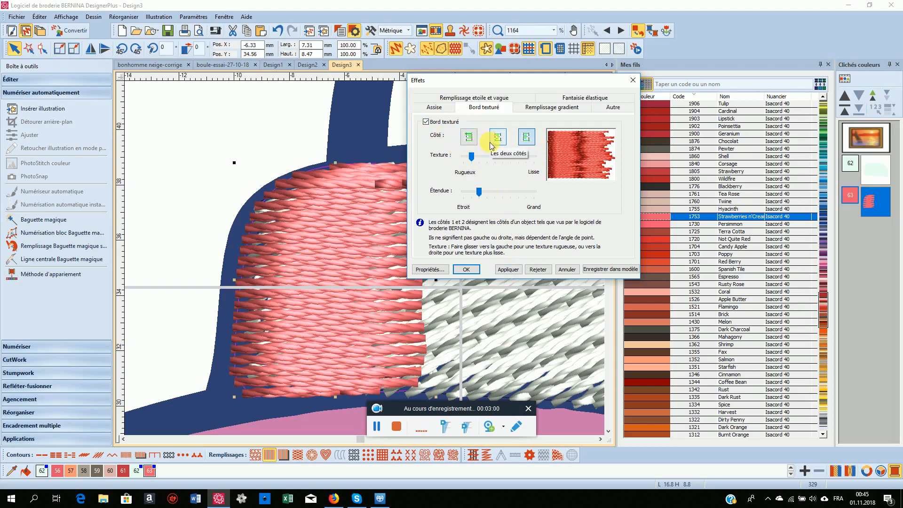
pyautogui.click(527, 138)
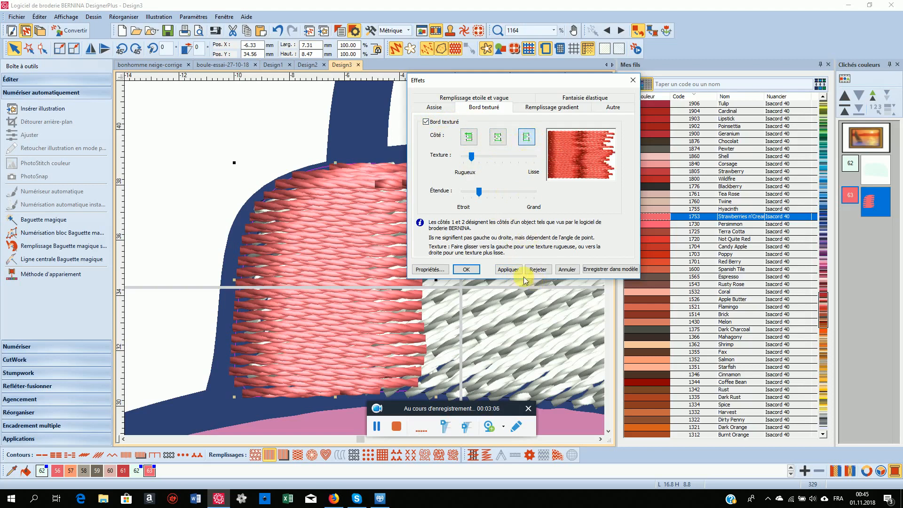
pyautogui.click(506, 273)
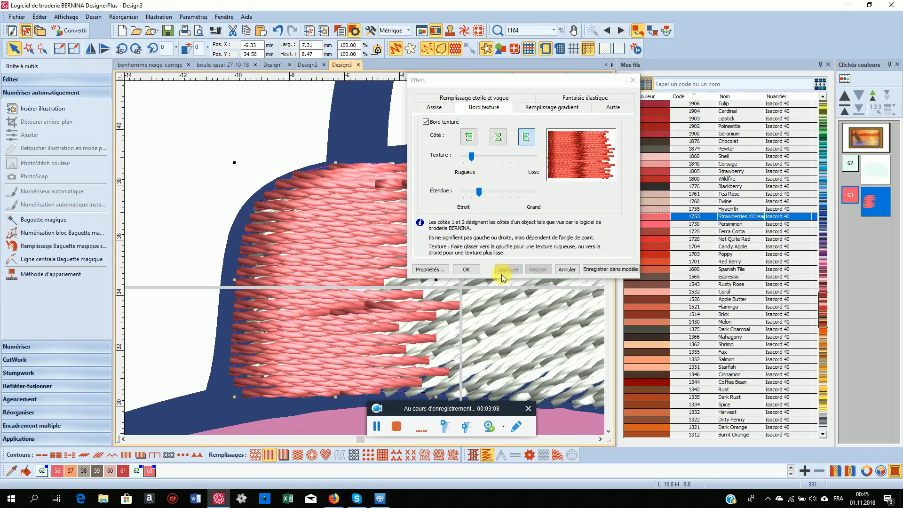
# Make the red fill's textured edge somewhat smoother and larger in extent, apply it, and close the effects
pyautogui.click(473, 160)
pyautogui.moveTo(473, 159); pyautogui.dragTo(487, 160)
pyautogui.moveTo(484, 197); pyautogui.dragTo(497, 196)
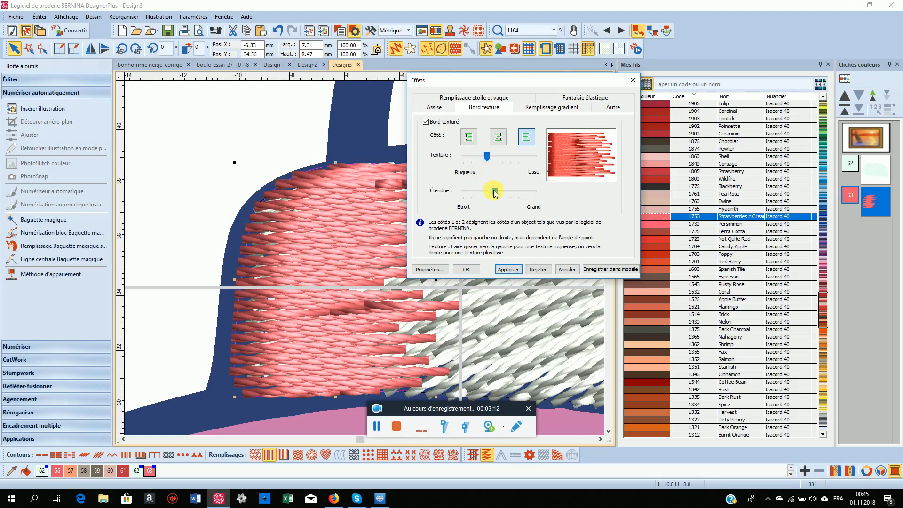
pyautogui.click(508, 273)
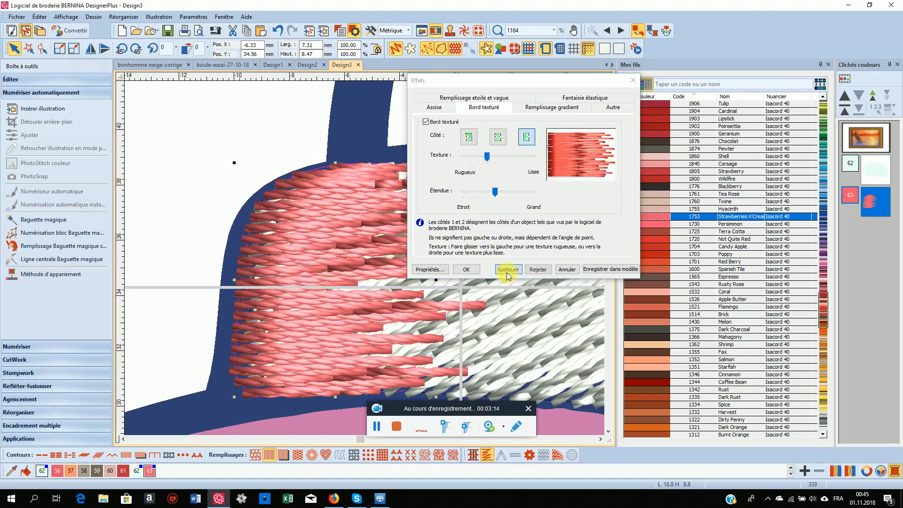
pyautogui.click(633, 80)
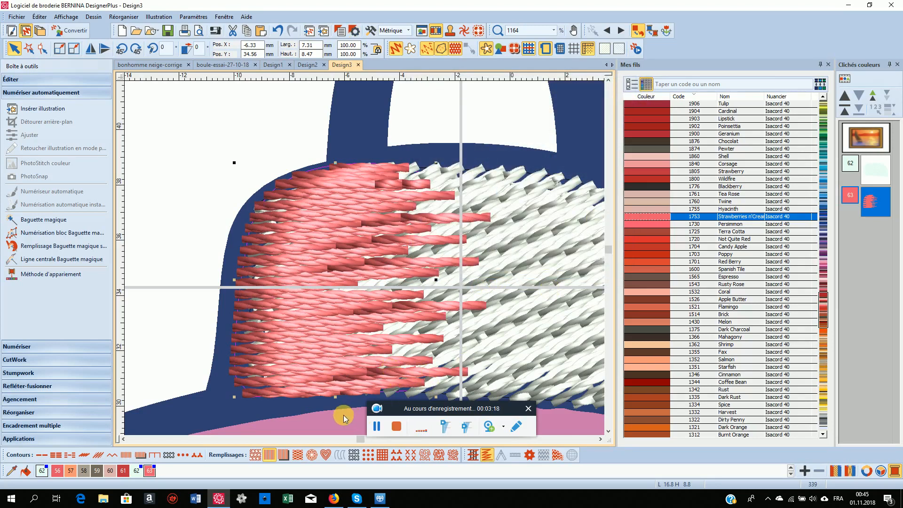
# Try a manual satin spacing of 0.7 mm on the red fill and undo the change
pyautogui.rightClick(272, 454)
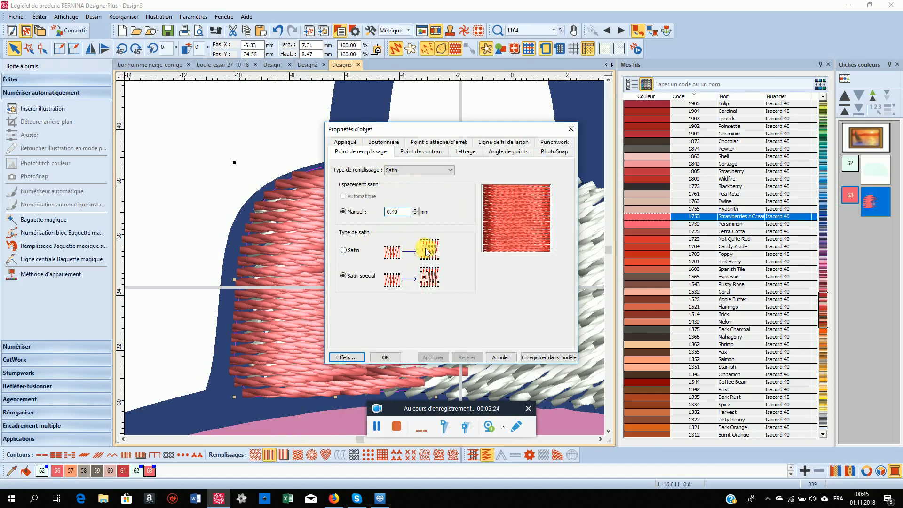
pyautogui.write('0.0')
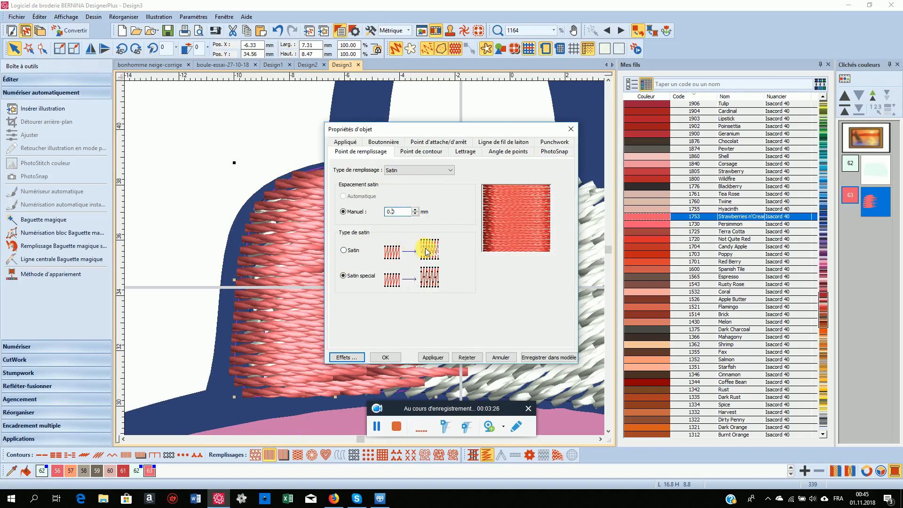
pyautogui.write('7')
pyautogui.press('Return')
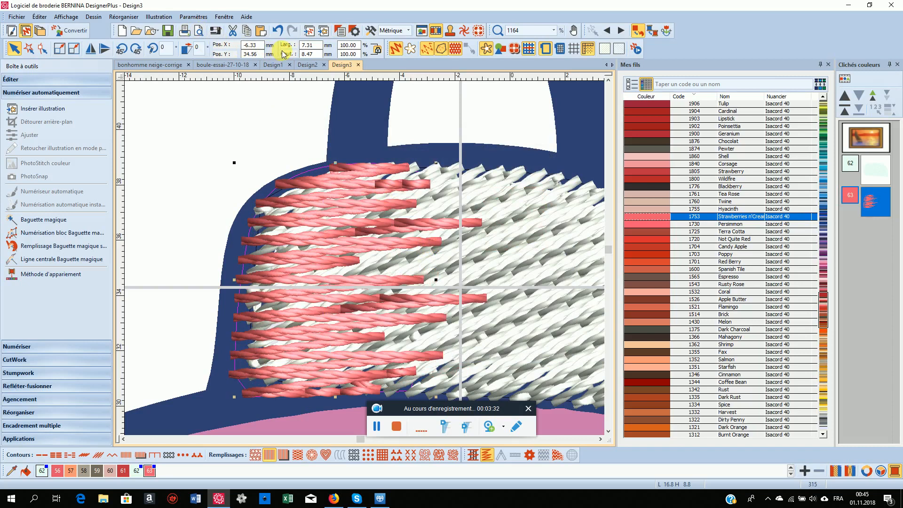
pyautogui.click(276, 34)
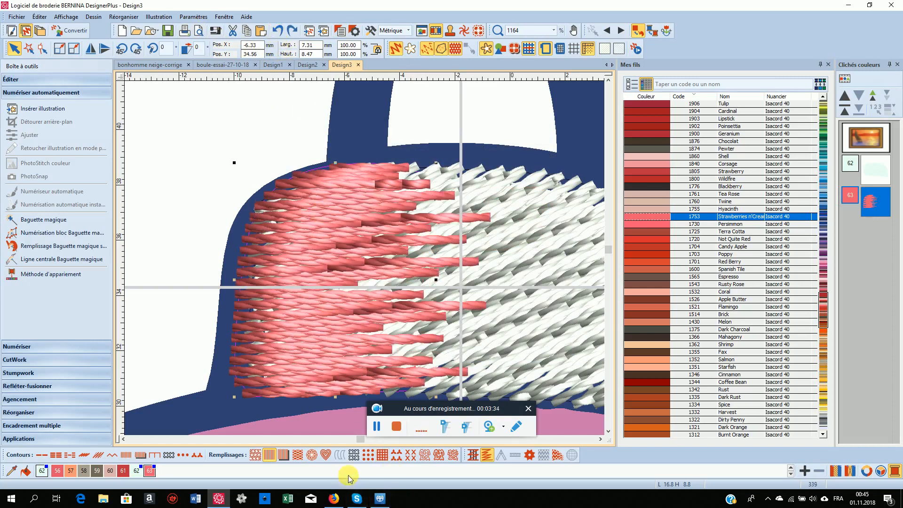
# Set the red fill's manual satin spacing to 0.60 mm
pyautogui.rightClick(272, 455)
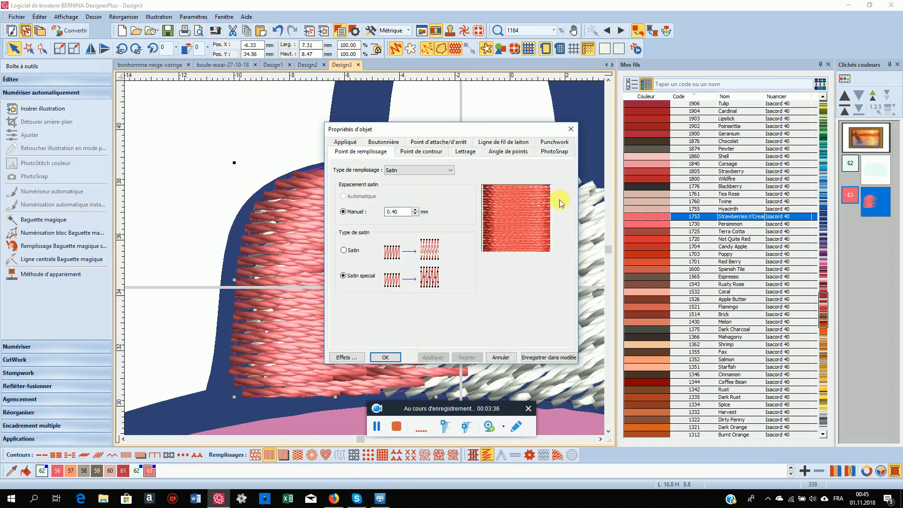
pyautogui.doubleClick(394, 212)
pyautogui.click(391, 212)
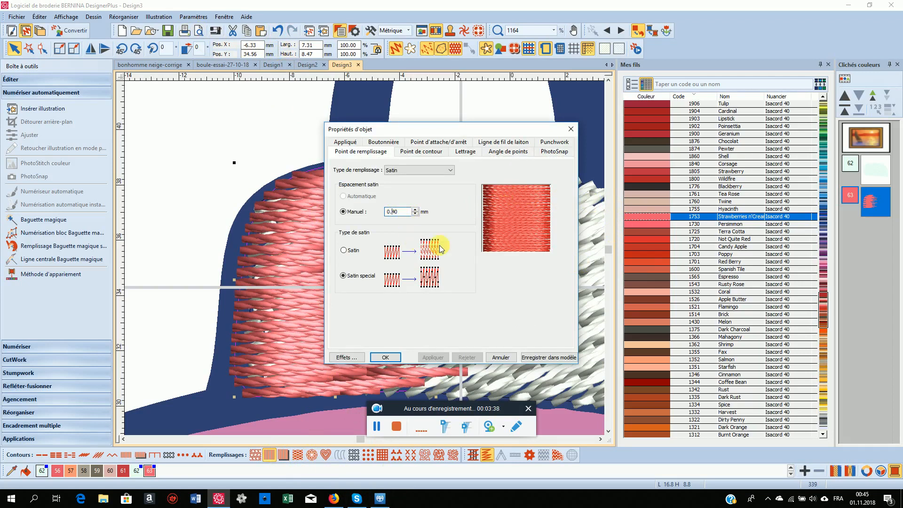
pyautogui.press('Delete')
pyautogui.write('6')
pyautogui.press('Return')
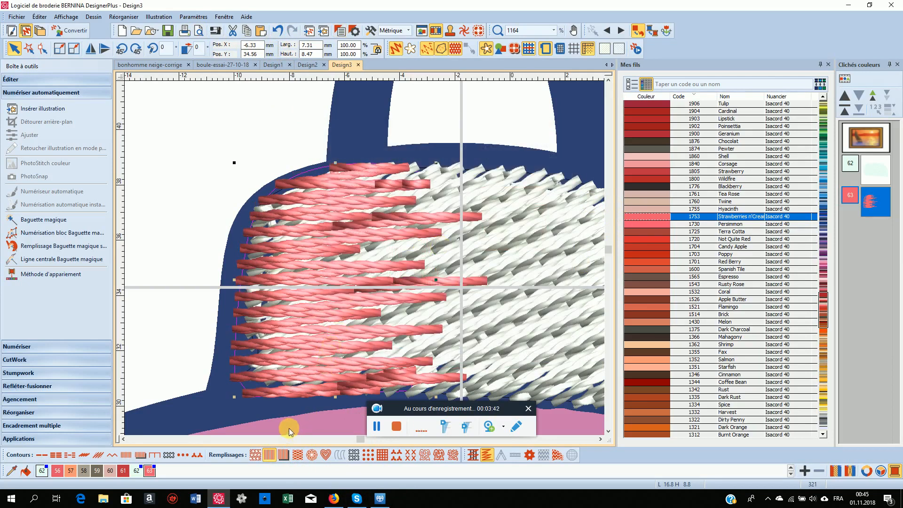
# Set the red fill's manual satin spacing to 0.5 mm
pyautogui.rightClick(268, 453)
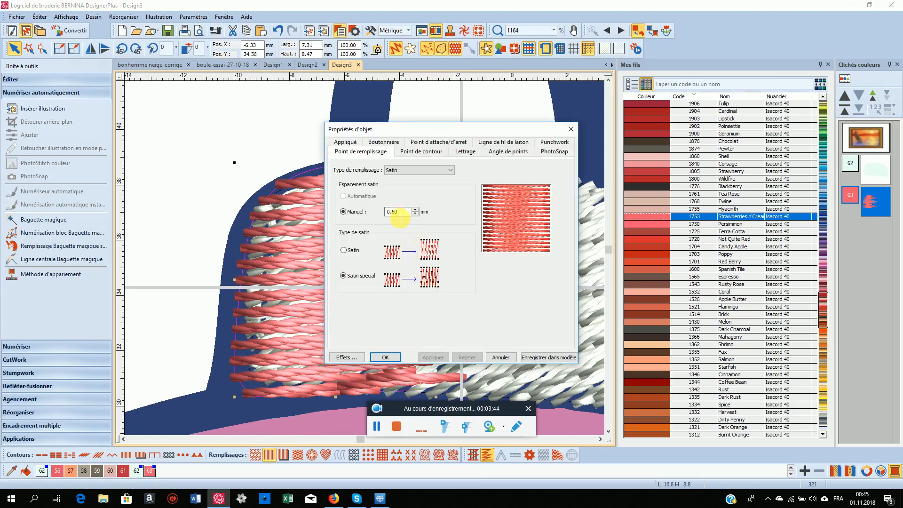
pyautogui.click(393, 212)
pyautogui.press('Delete')
pyautogui.write('5')
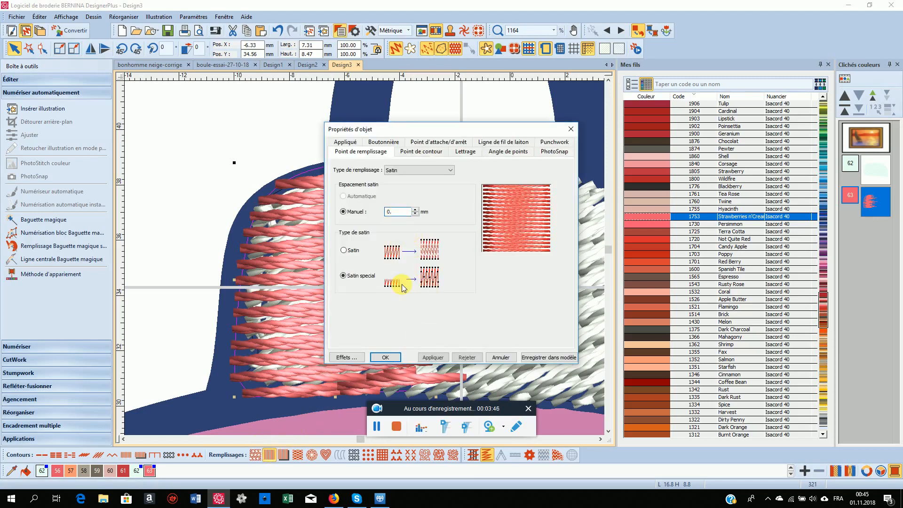
pyautogui.press('Return')
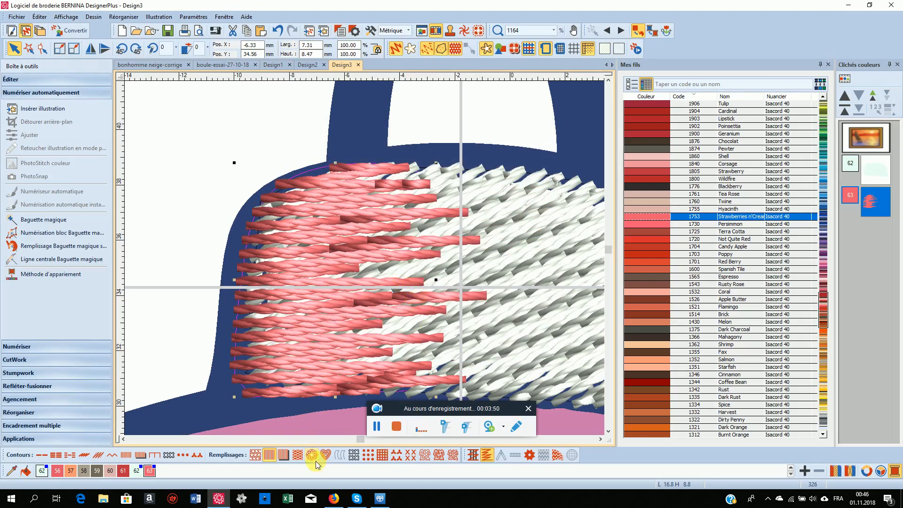
# Select the white cap fill and recolour it with a light pink Isacord 40 thread
pyautogui.click(871, 179)
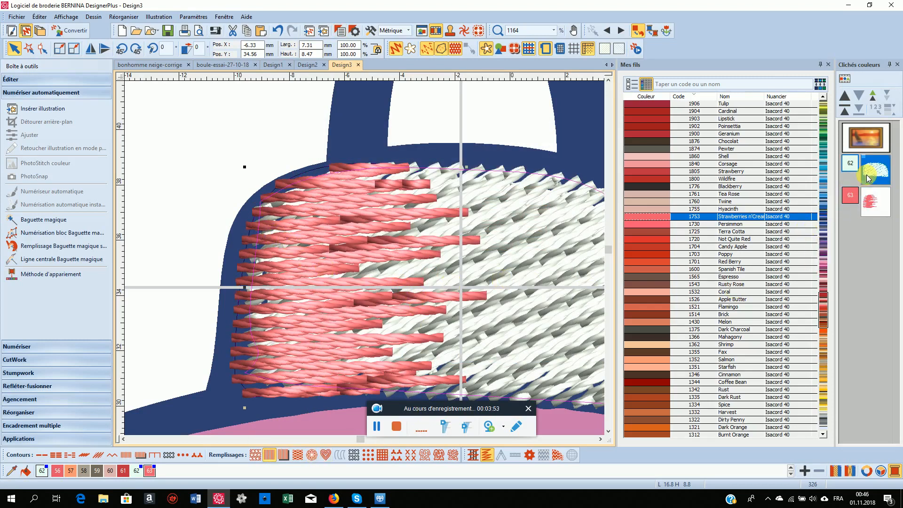
pyautogui.click(725, 160)
pyautogui.scroll(-5, 438, 232)
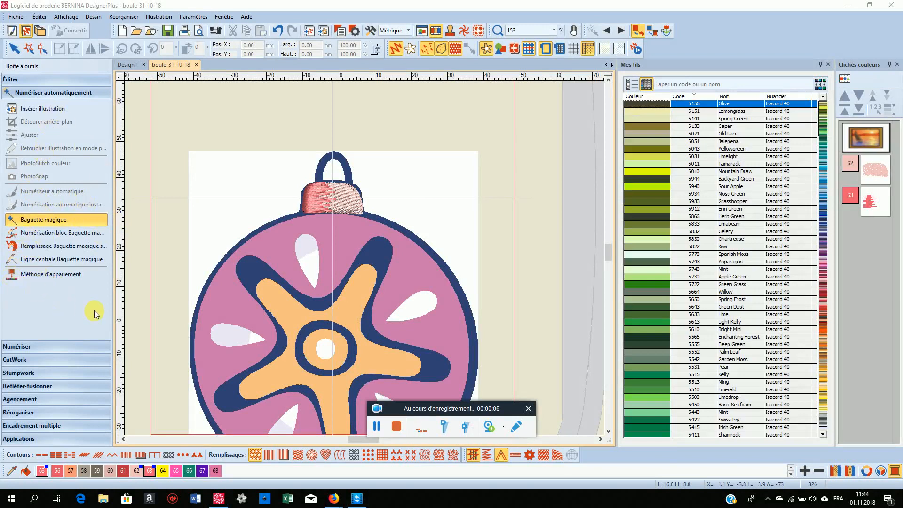
# Fill the ball's pink area with a solid pink fill using the Magic Wand fill without holes, and select that fill
pyautogui.click(47, 246)
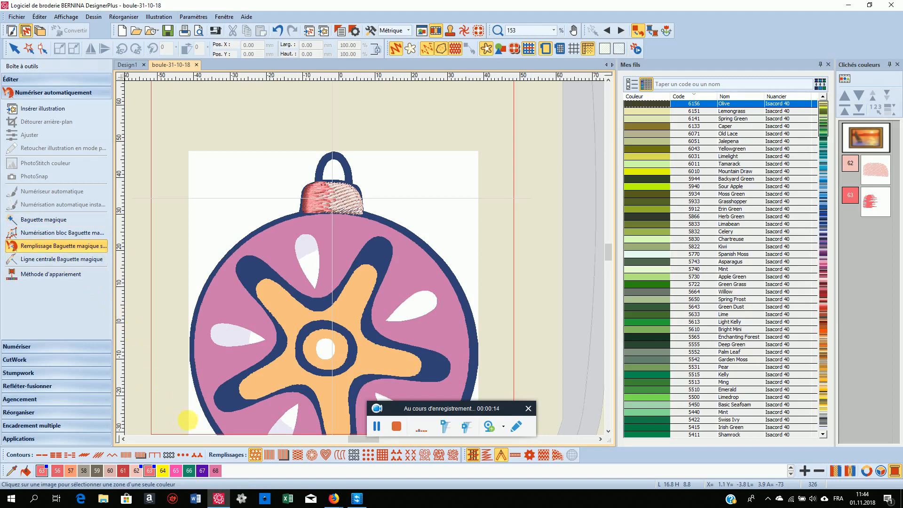
pyautogui.click(236, 318)
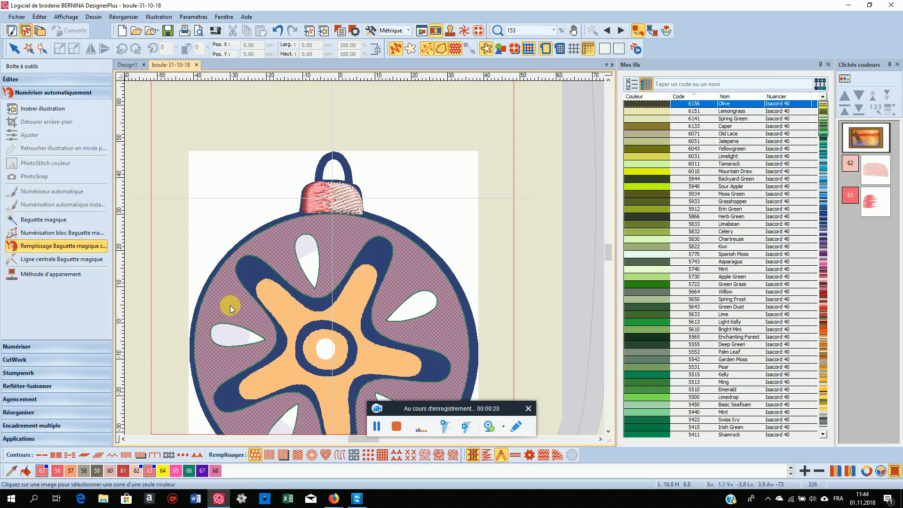
pyautogui.scroll(1, 365, 258)
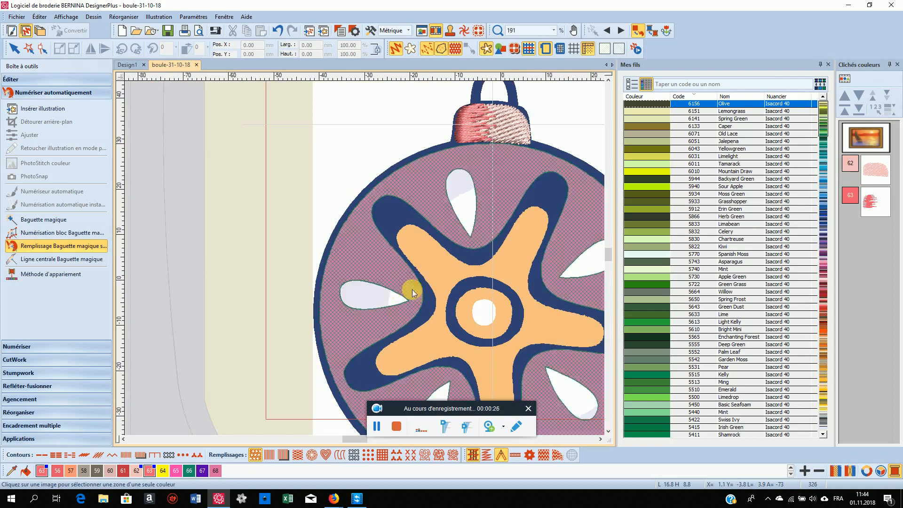
pyautogui.click(341, 261)
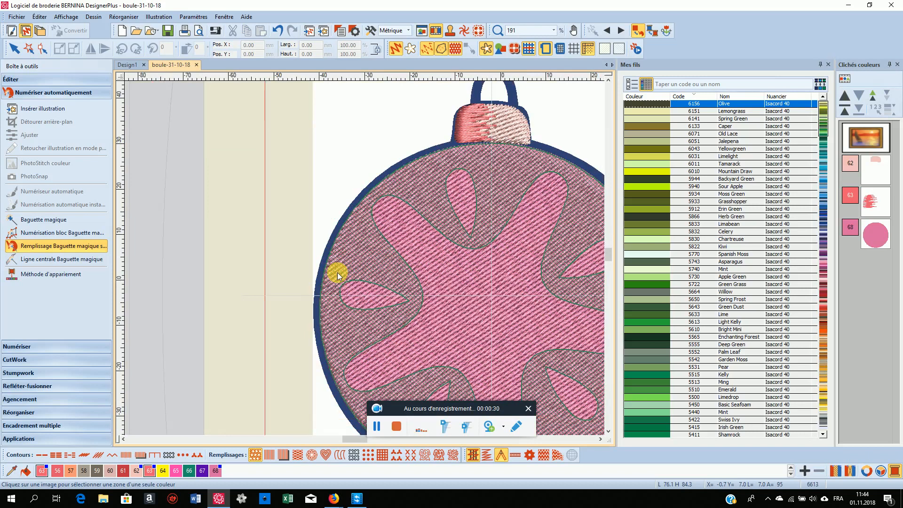
pyautogui.click(363, 302)
pyautogui.click(880, 235)
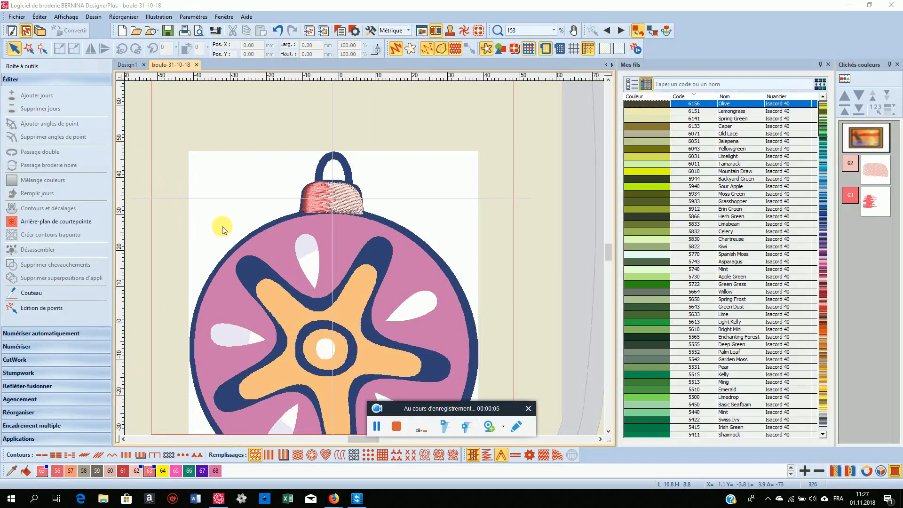
# Digitize the ball's pink area with the Magic Wand, keeping the star and teardrop shapes as holes
pyautogui.click(73, 335)
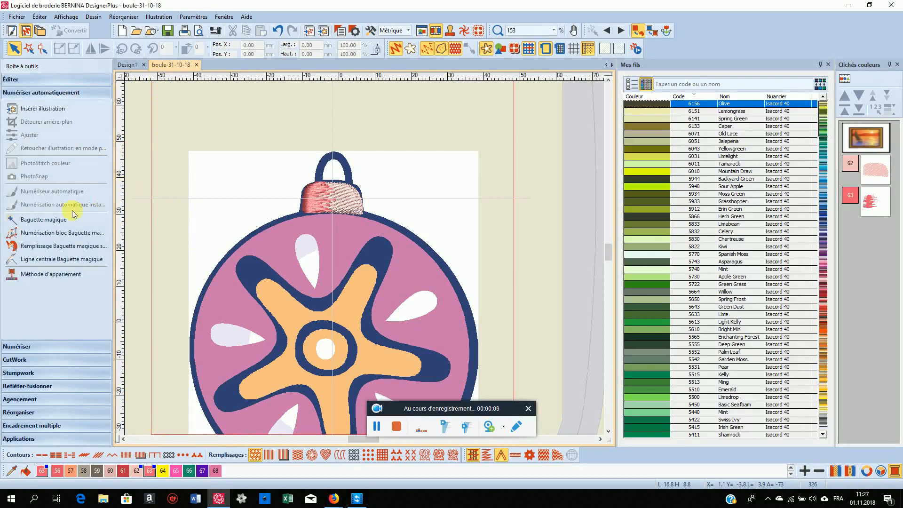
pyautogui.click(47, 220)
pyautogui.click(206, 251)
pyautogui.click(279, 261)
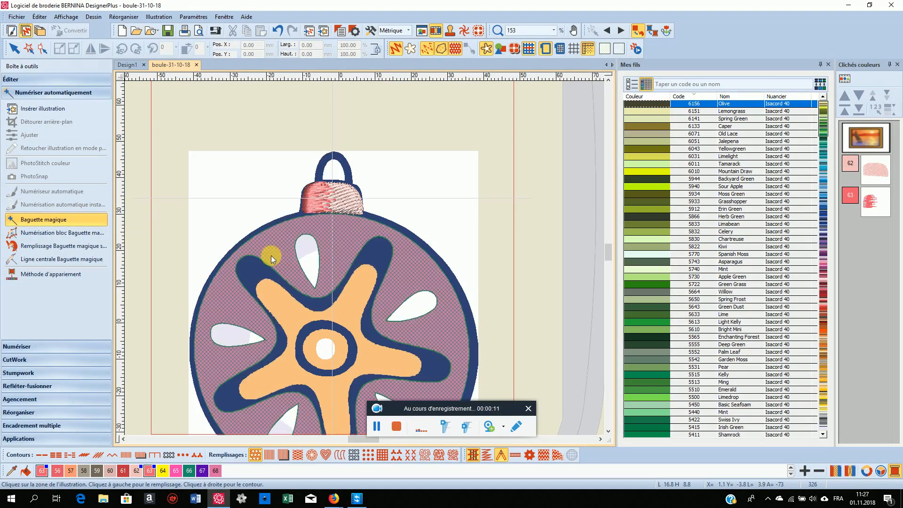
pyautogui.click(271, 255)
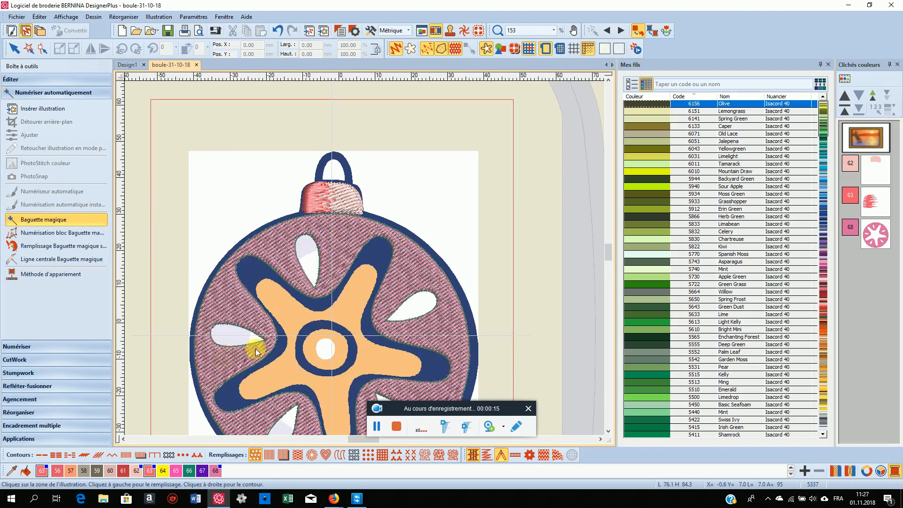
# Select the ball's pink fill and remove all its holes so it covers the whole ball
pyautogui.click(876, 233)
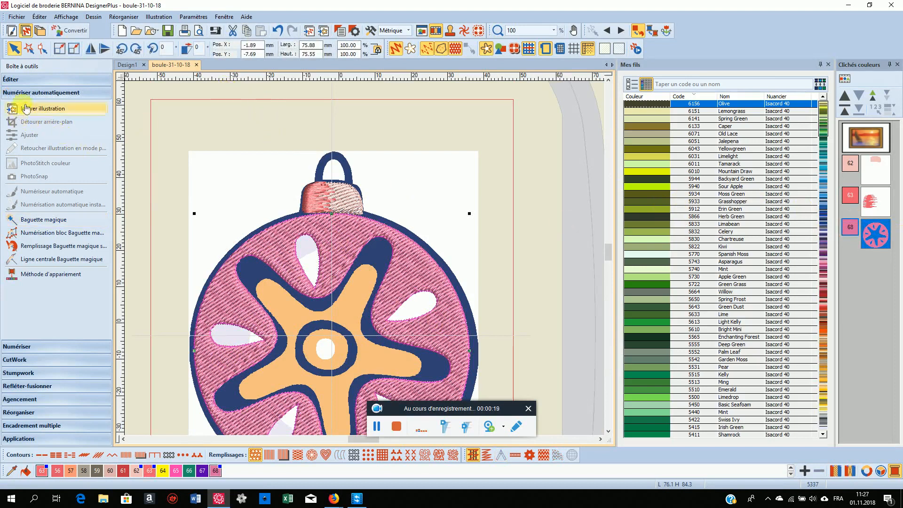
pyautogui.click(94, 79)
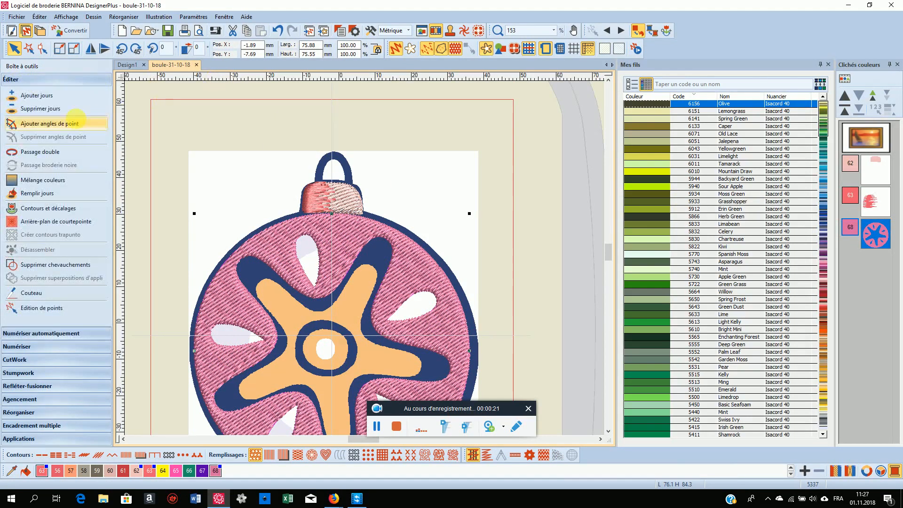
pyautogui.click(48, 111)
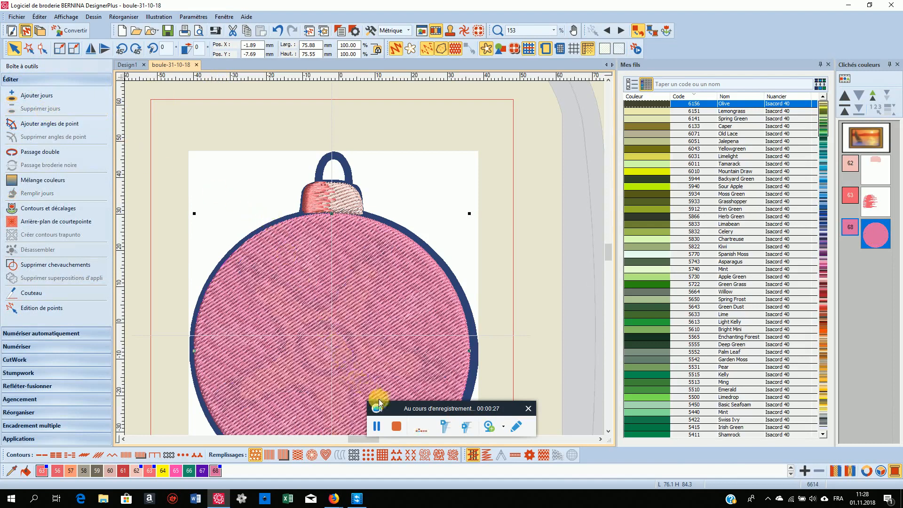
pyautogui.click(396, 427)
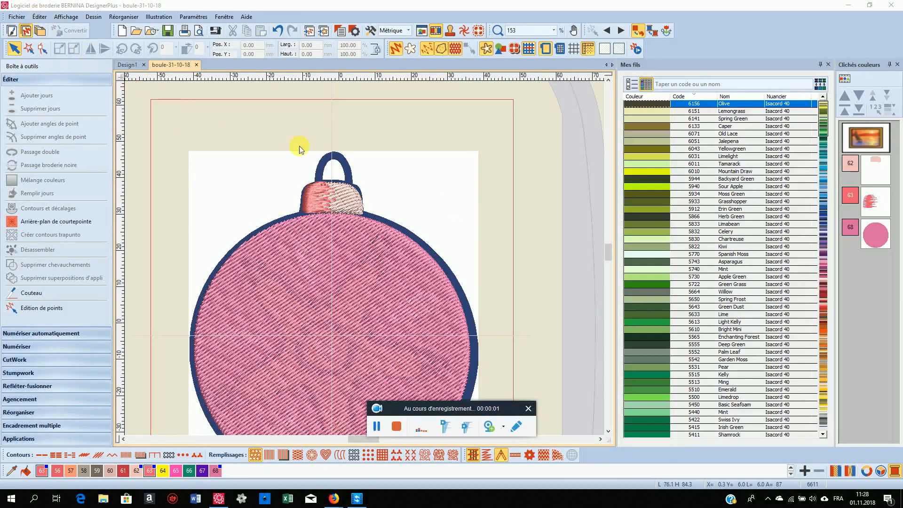
# Add a satin line (Ligne satin) object outline in colour 26 BERNINA around the ball's pink fill
pyautogui.click(881, 232)
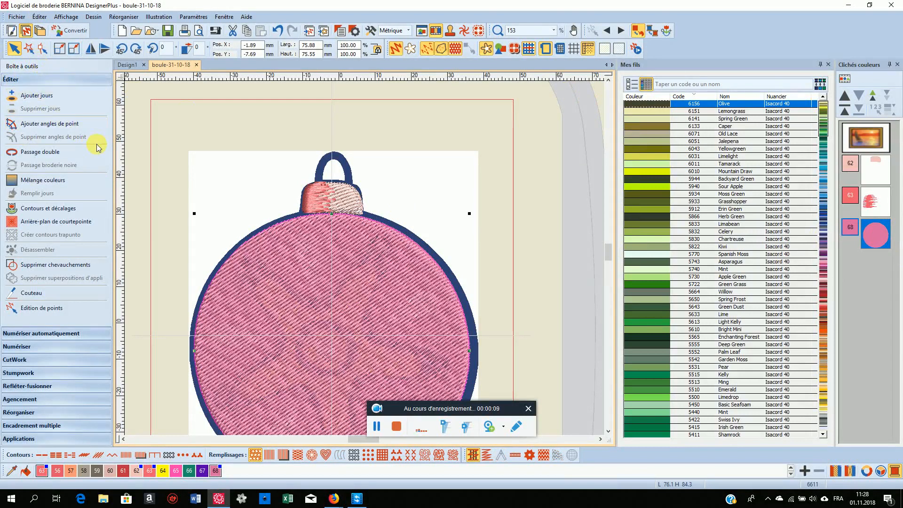
pyautogui.click(66, 213)
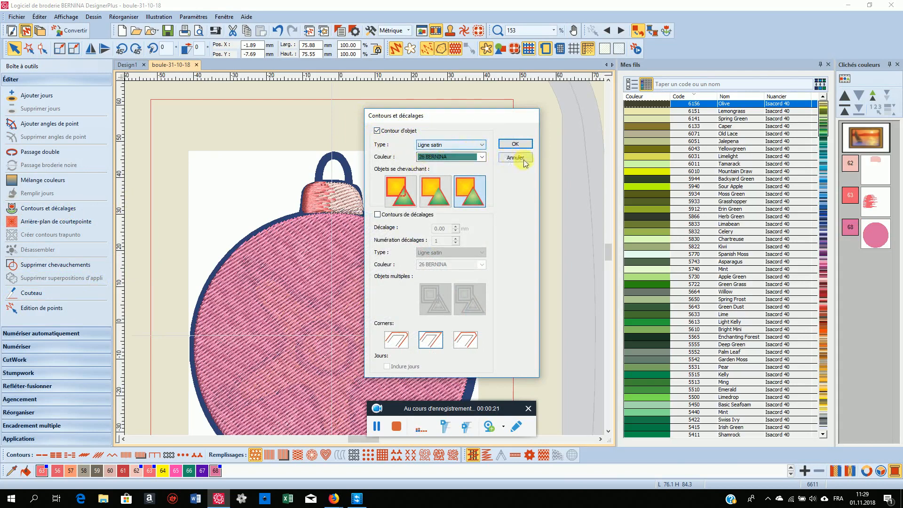
pyautogui.click(481, 146)
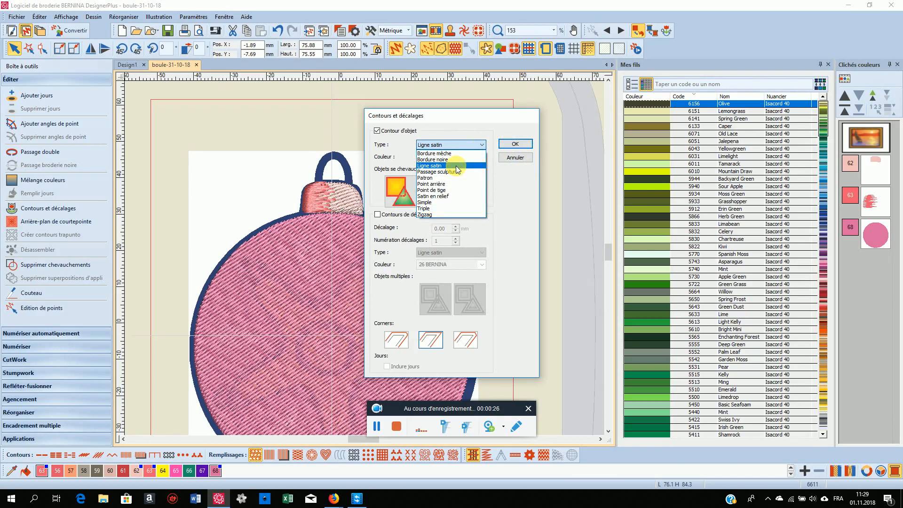
pyautogui.click(456, 166)
pyautogui.click(509, 149)
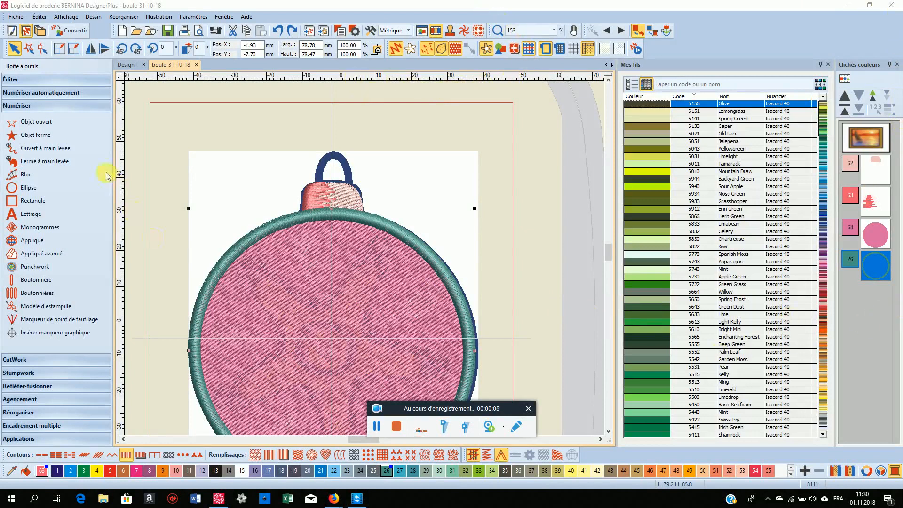
# Turn the ball's satin outline into an advanced appliqué filled with a turquoise Fossil Fern fabric
pyautogui.click(55, 254)
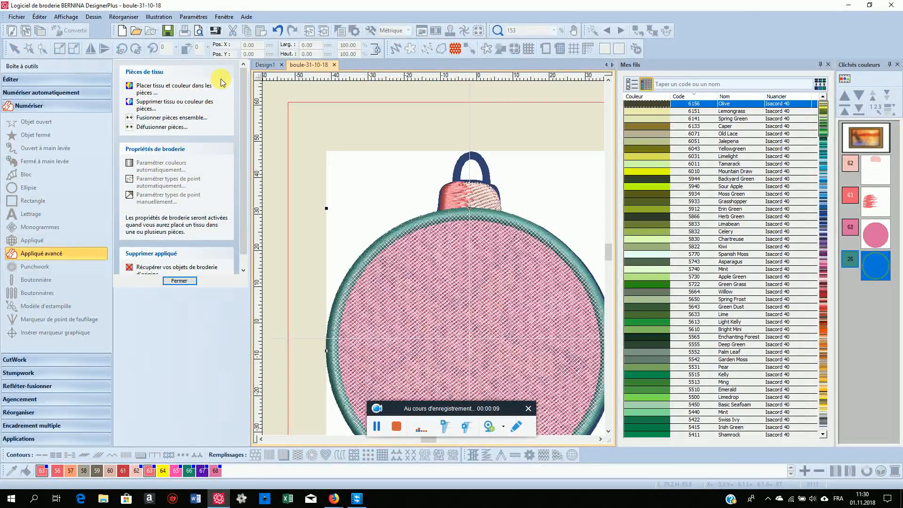
pyautogui.click(185, 89)
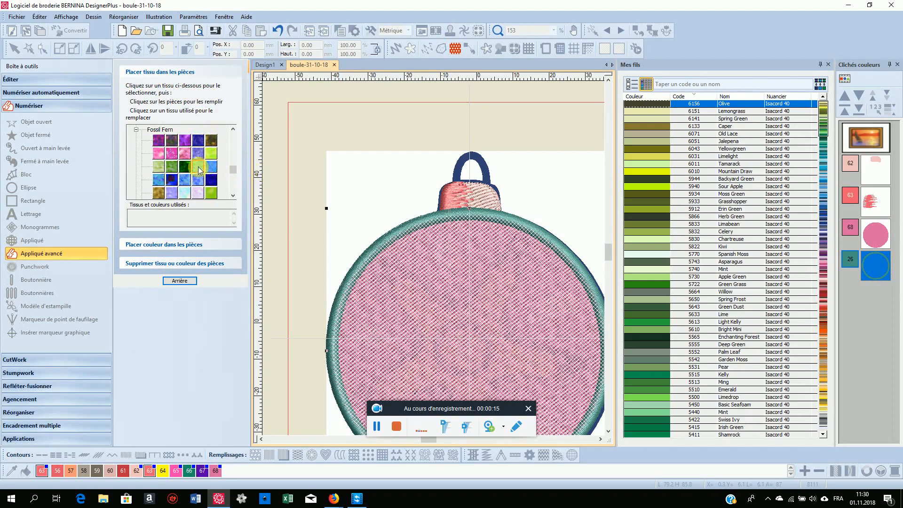
pyautogui.click(431, 299)
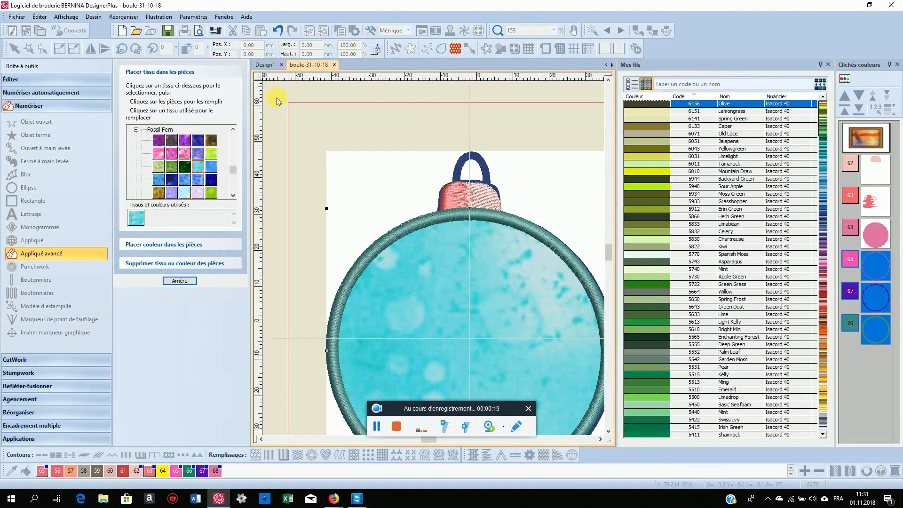
pyautogui.click(178, 281)
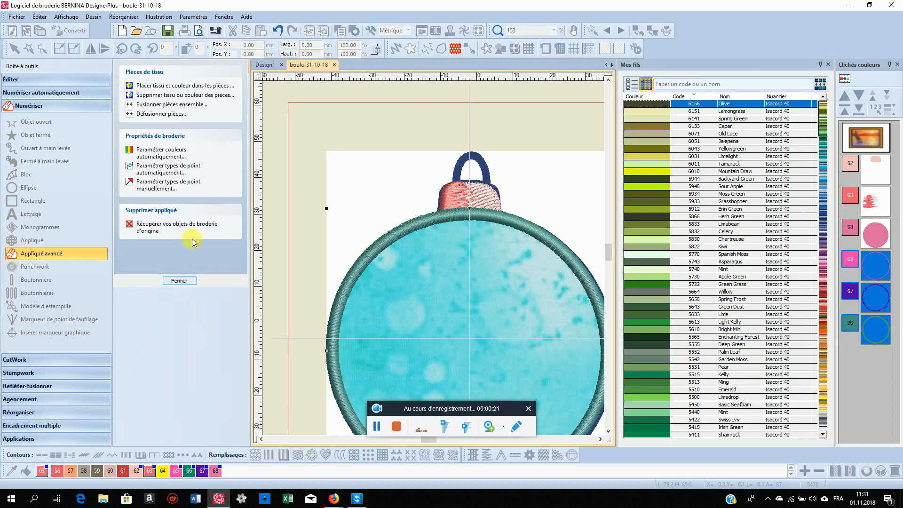
pyautogui.click(179, 280)
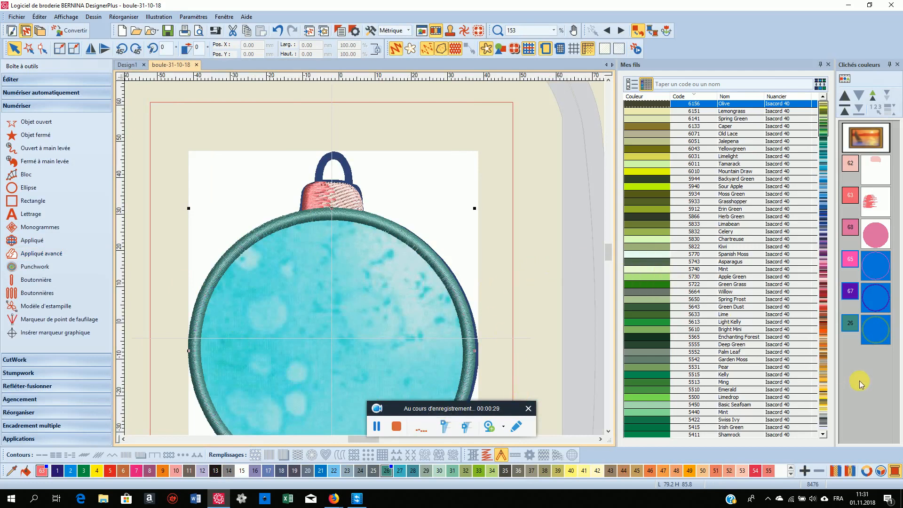
# Move the ball's pink fill to the end of the colour sequence, after the appliqué layers
pyautogui.click(875, 240)
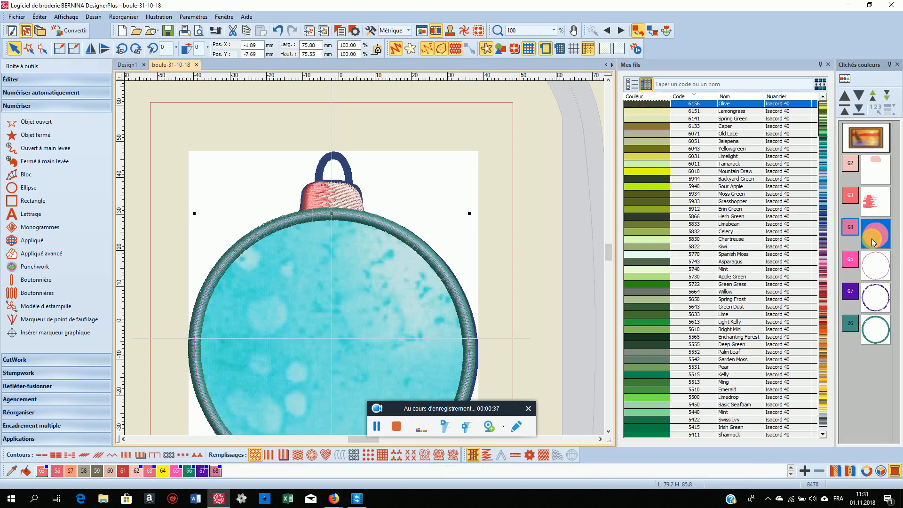
pyautogui.click(859, 110)
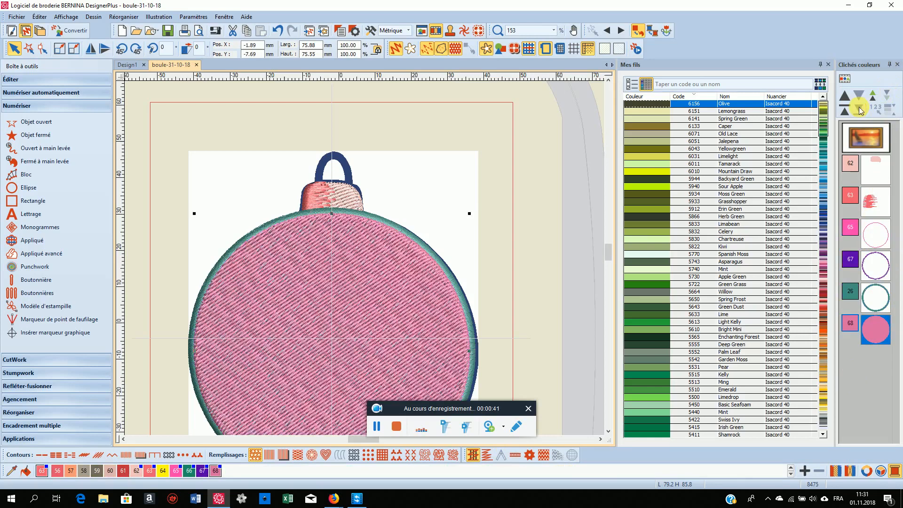